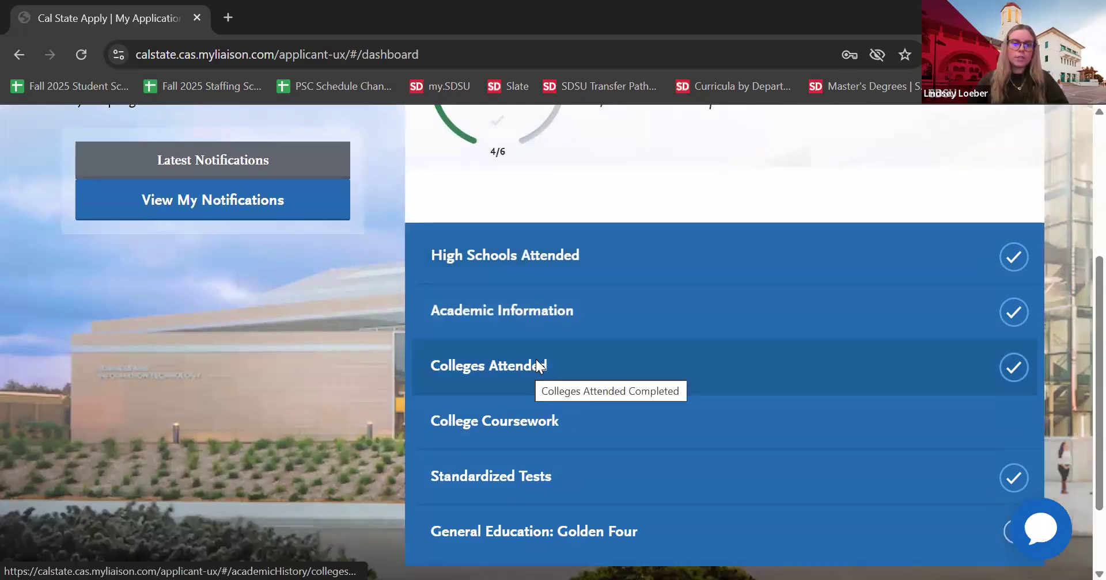
Open the Colleges Attended section and read the instructions on reporting all institutions, including college courses taken during high school.
left_click(535, 370)
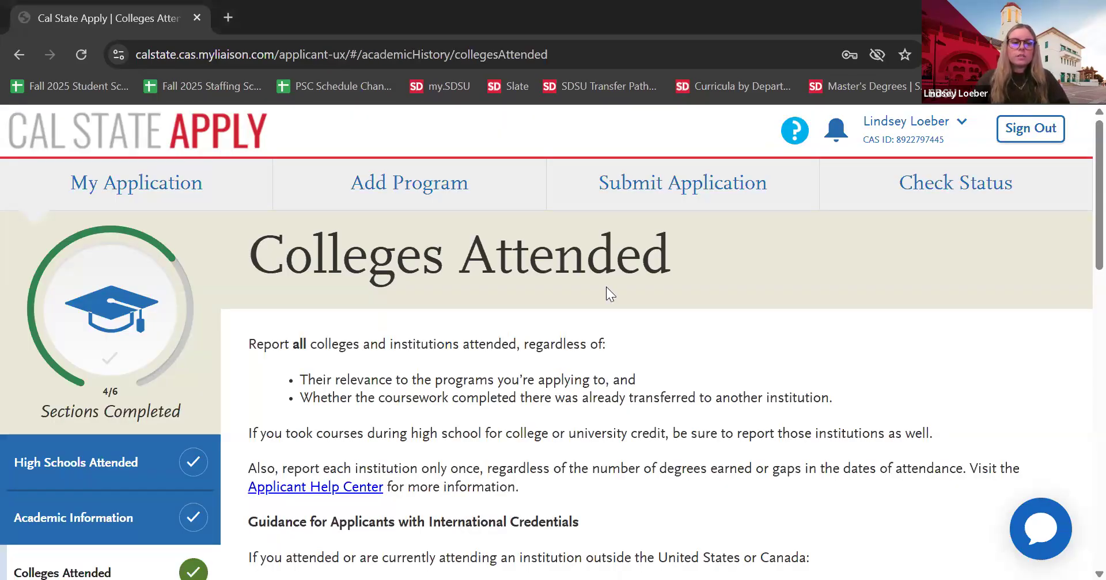
scroll(606, 287, "down", 3)
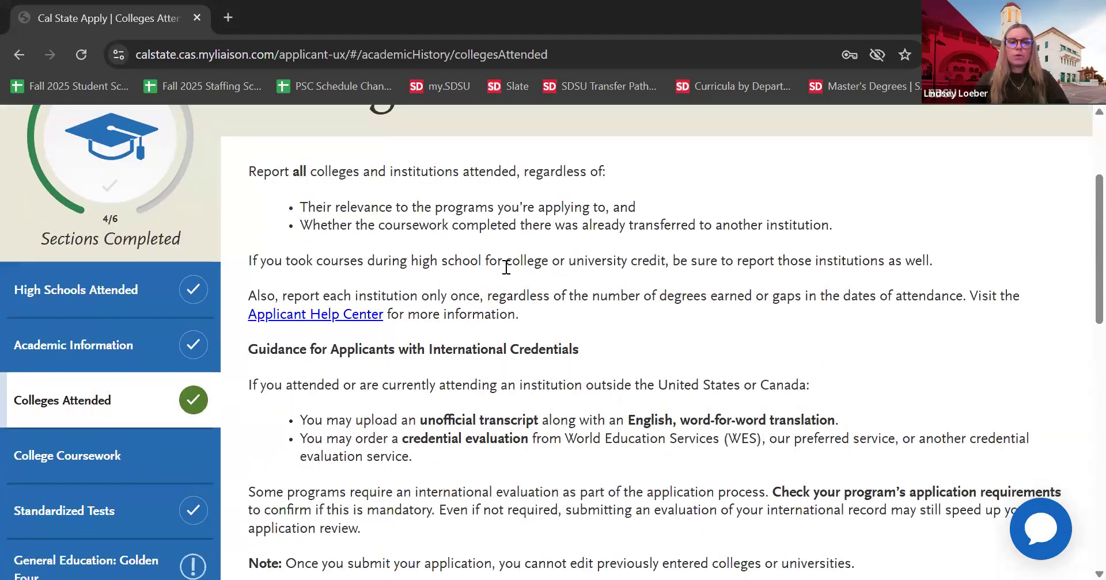
left_click_drag(248, 172, 619, 162)
left_click(338, 237)
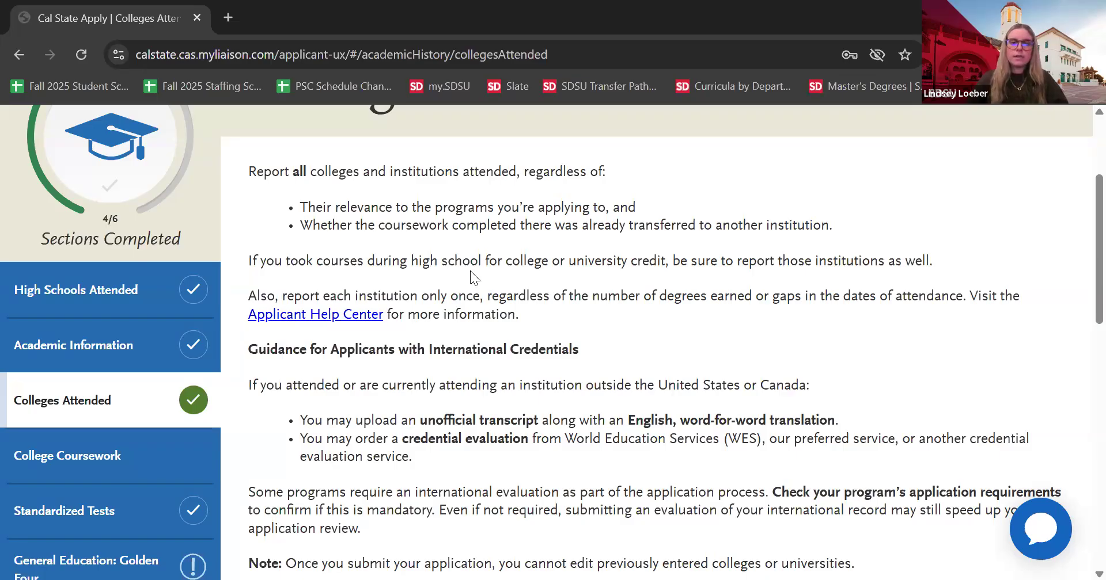
left_click_drag(248, 266, 945, 262)
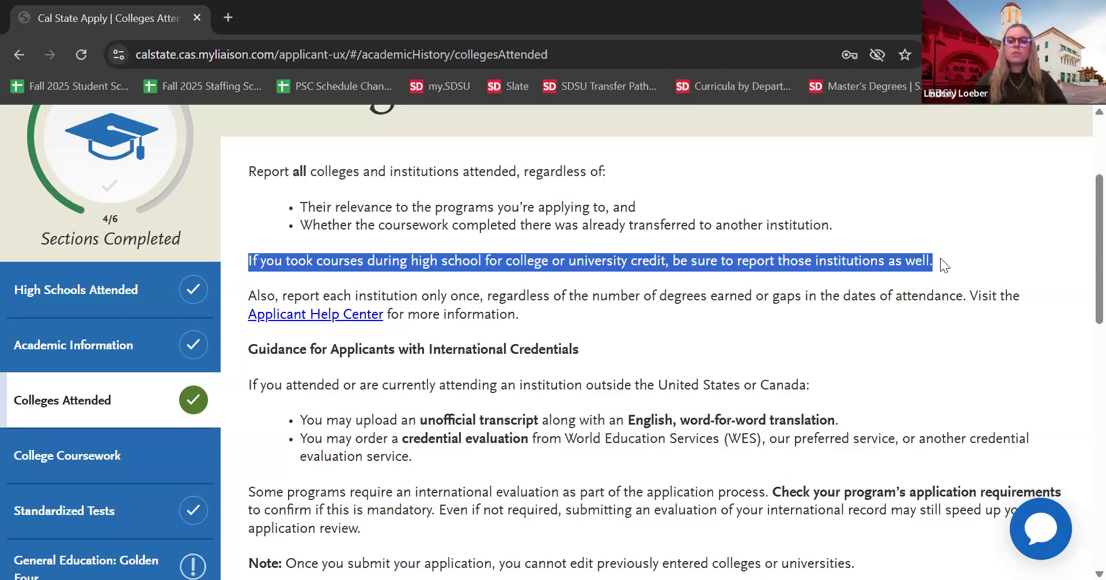
left_click(940, 259)
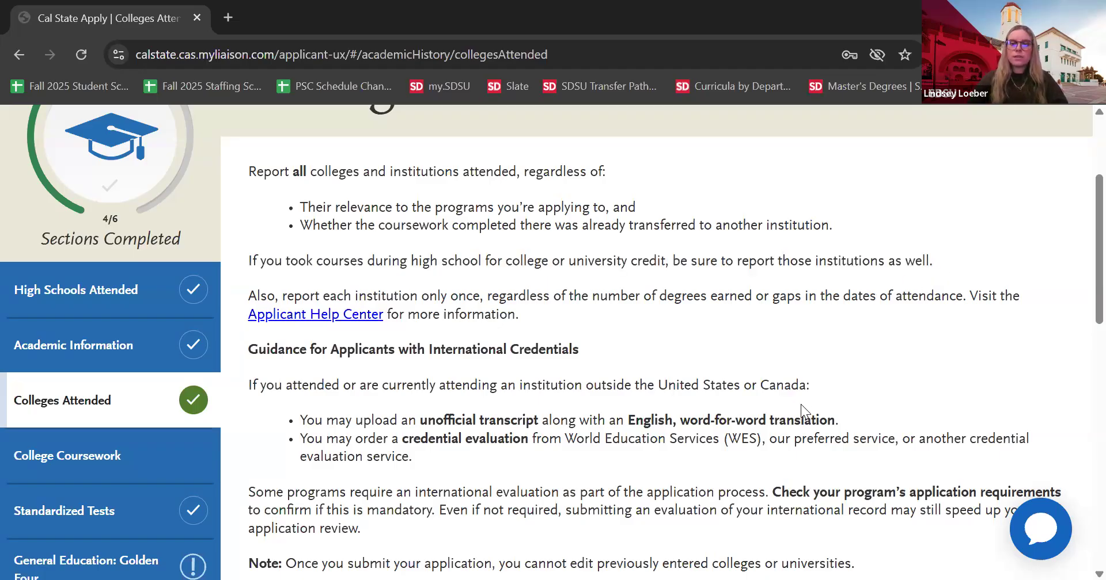
Review the colleges already listed under My Attended Colleges and their attendance details.
scroll(593, 300, "down", 5)
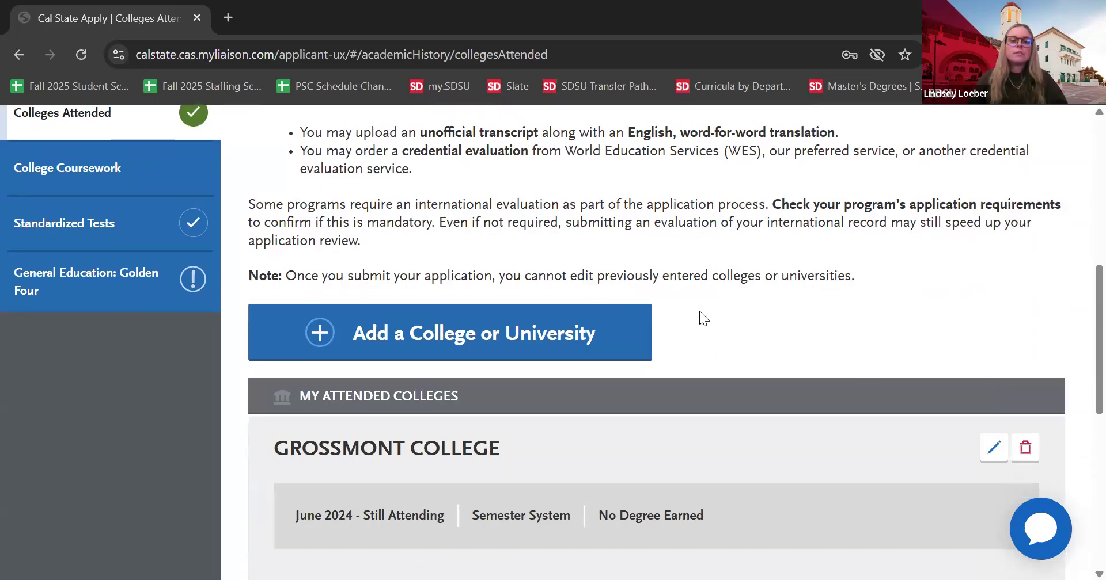
scroll(708, 317, "down", 4)
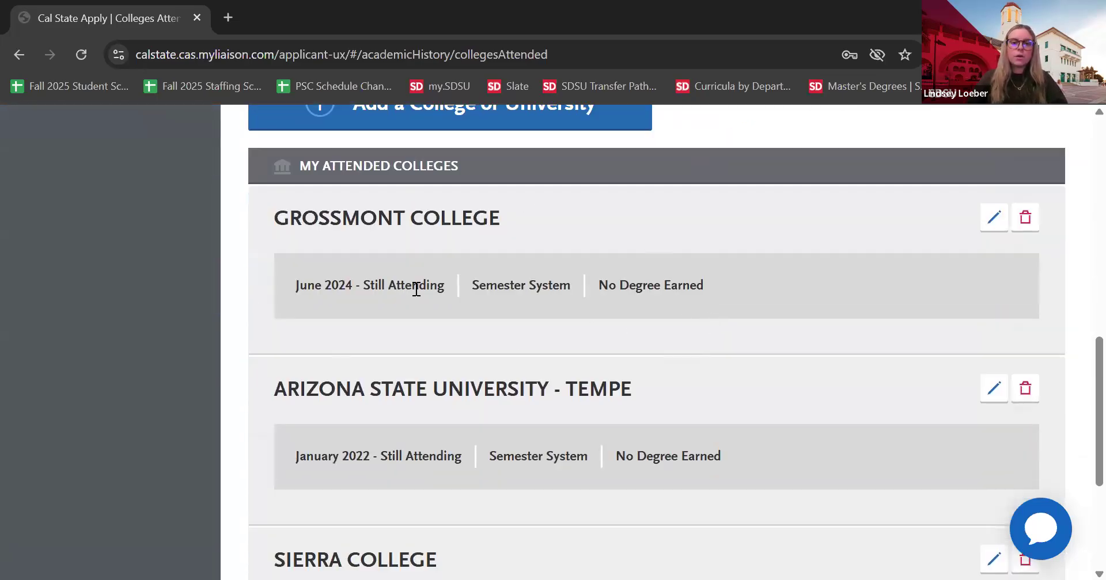
scroll(247, 373, "down", 1)
scroll(547, 259, "down", 3)
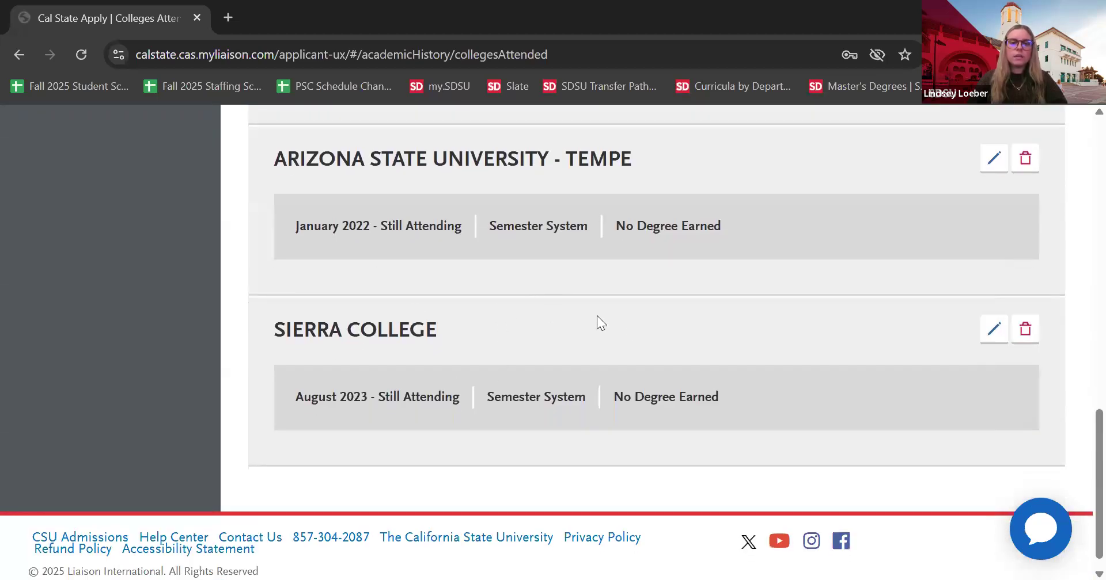
scroll(657, 329, "up", 8)
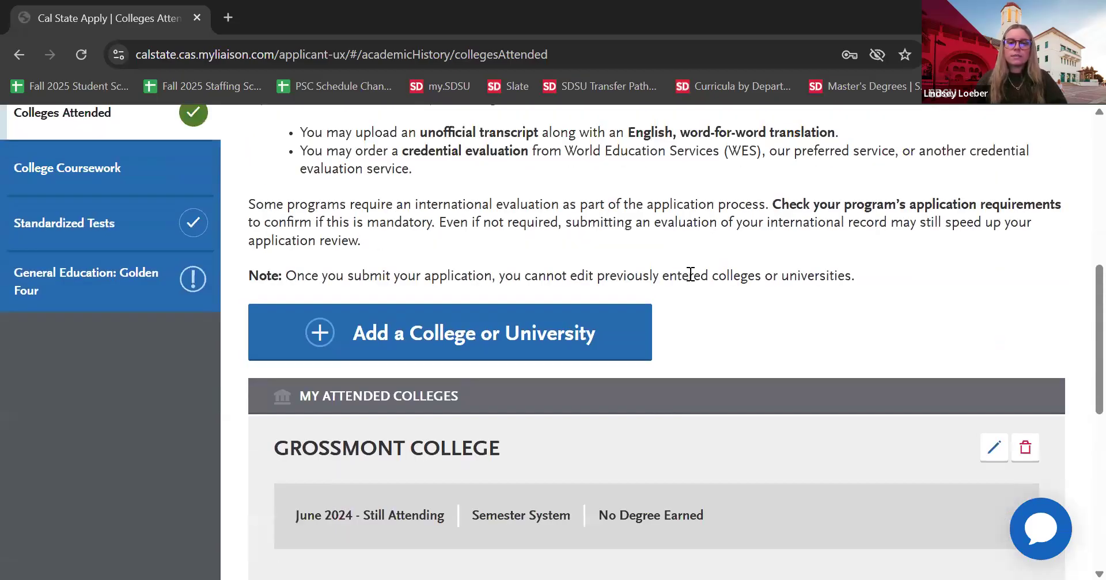
scroll(694, 320, "up", 1)
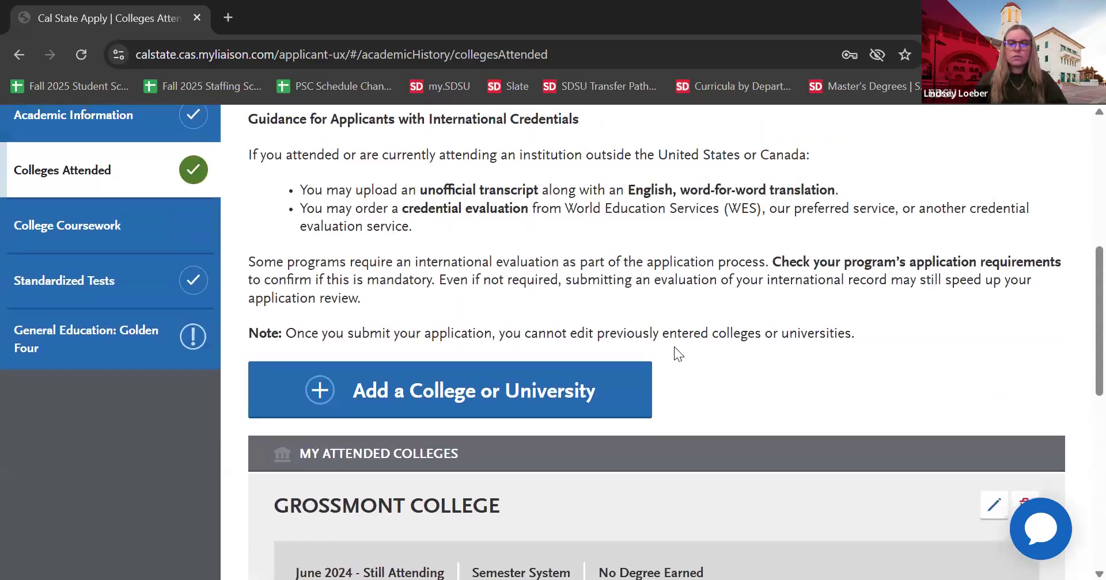
Start adding a new college or university and search for "san diego mes" as the institution attended.
left_click(387, 388)
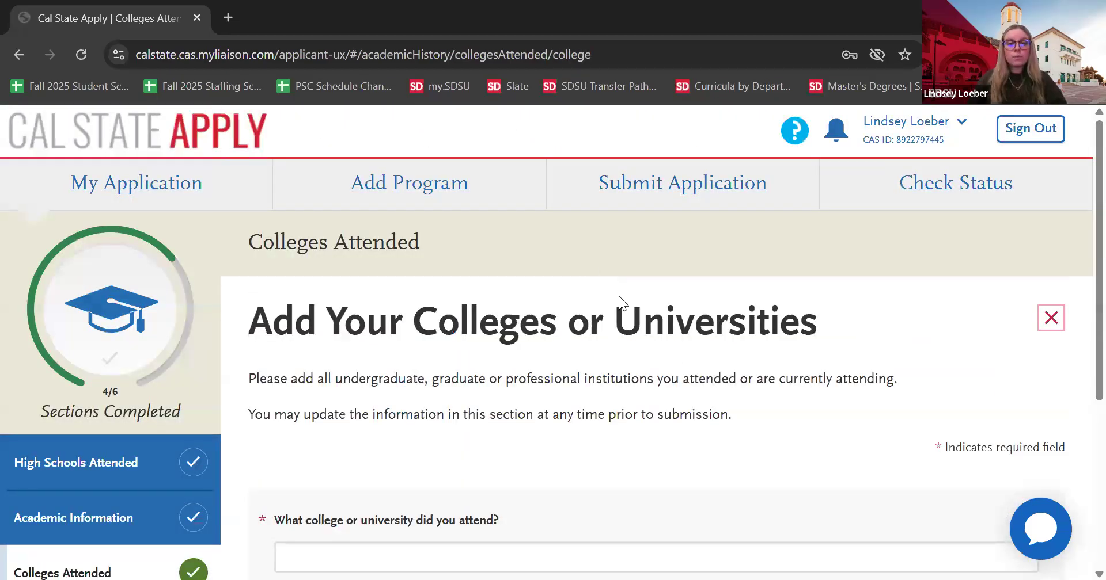
scroll(618, 296, "down", 3)
left_click(468, 388)
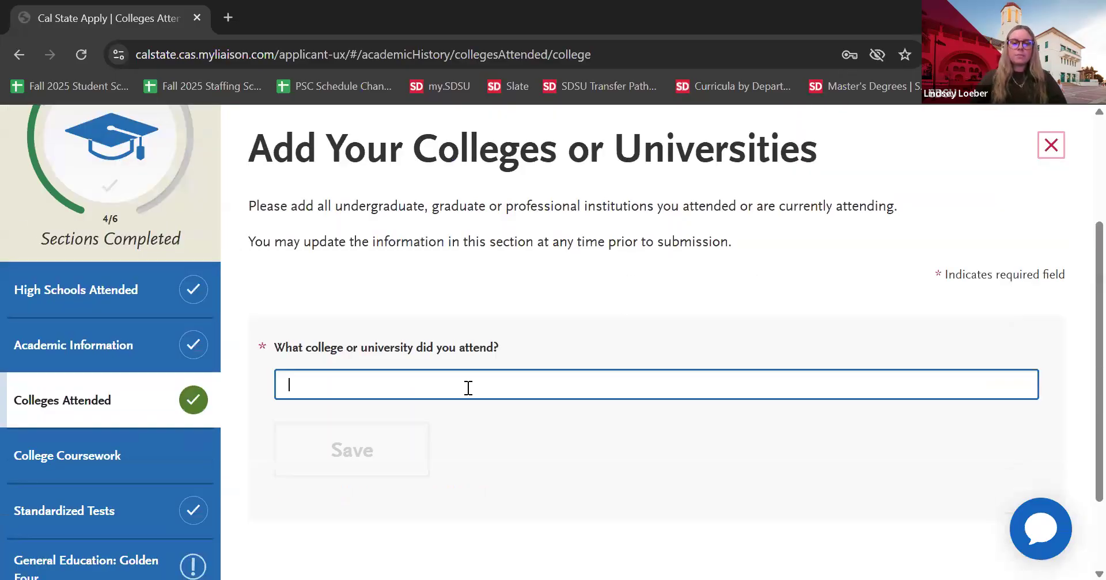
type("san diego")
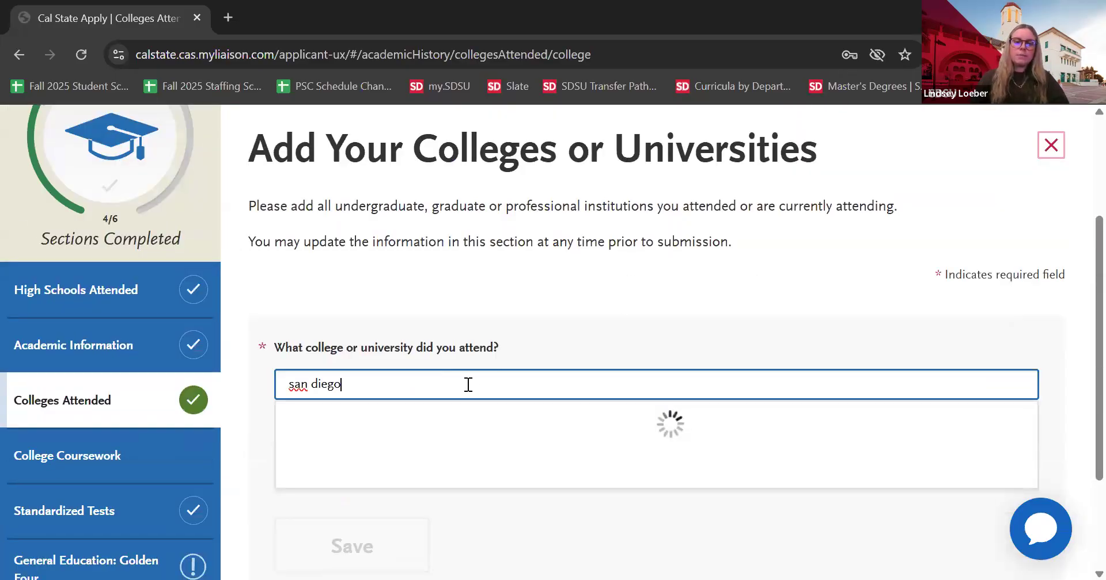
scroll(540, 245, "down", 2)
type("mes")
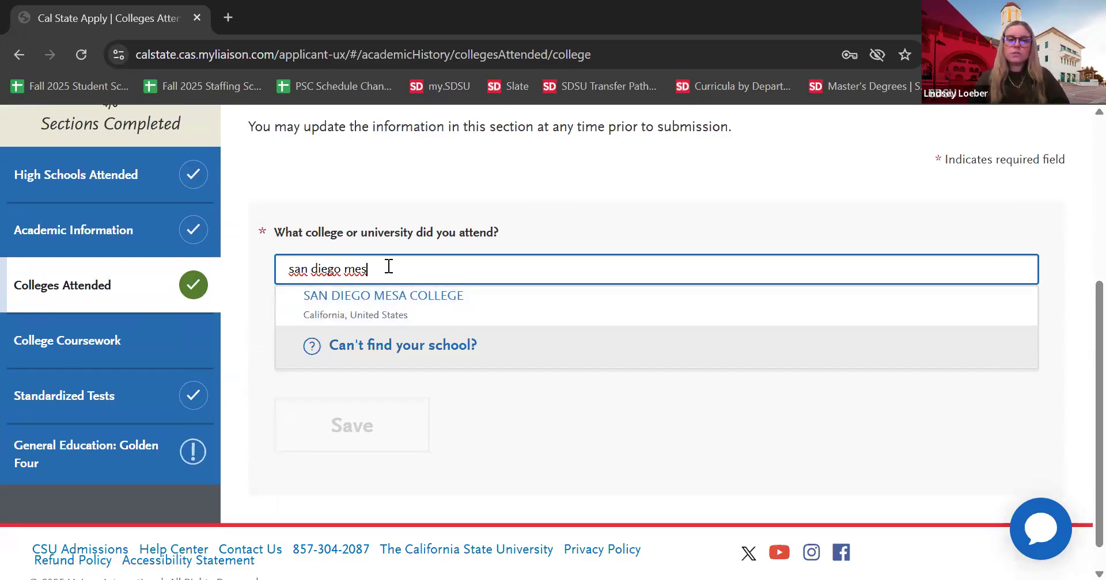
Replace the college search text with "mesa college".
key("BackSpace")
key("BackSpace")
key("BackSpace")
key("BackSpace")
key("BackSpace")
key("BackSpace")
key("BackSpace")
key("BackSpace")
key("BackSpace")
key("BackSpace")
key("BackSpace")
key("BackSpace")
key("BackSpace")
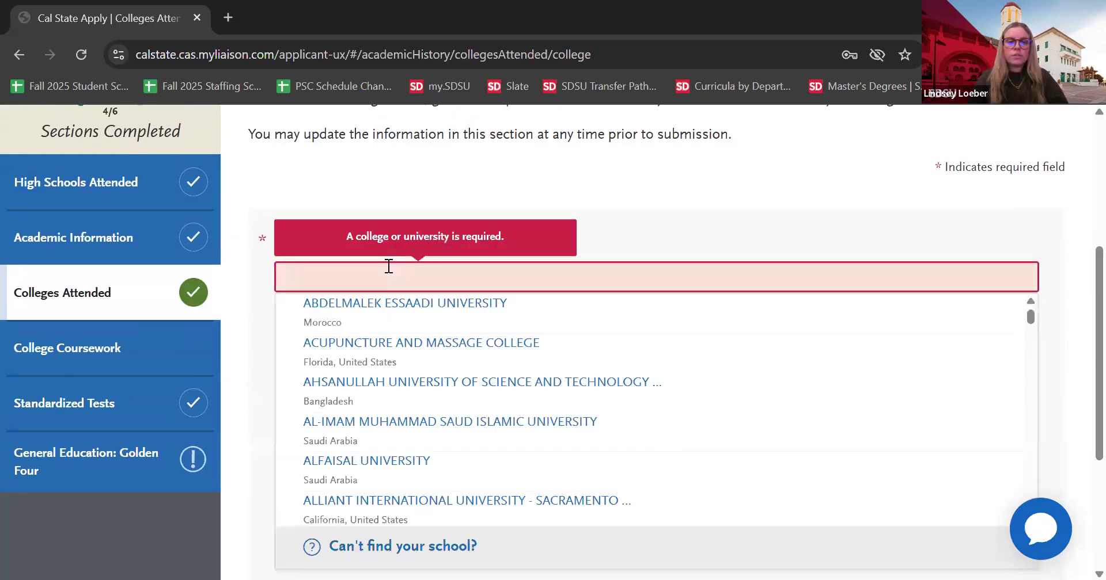
type("mesa college")
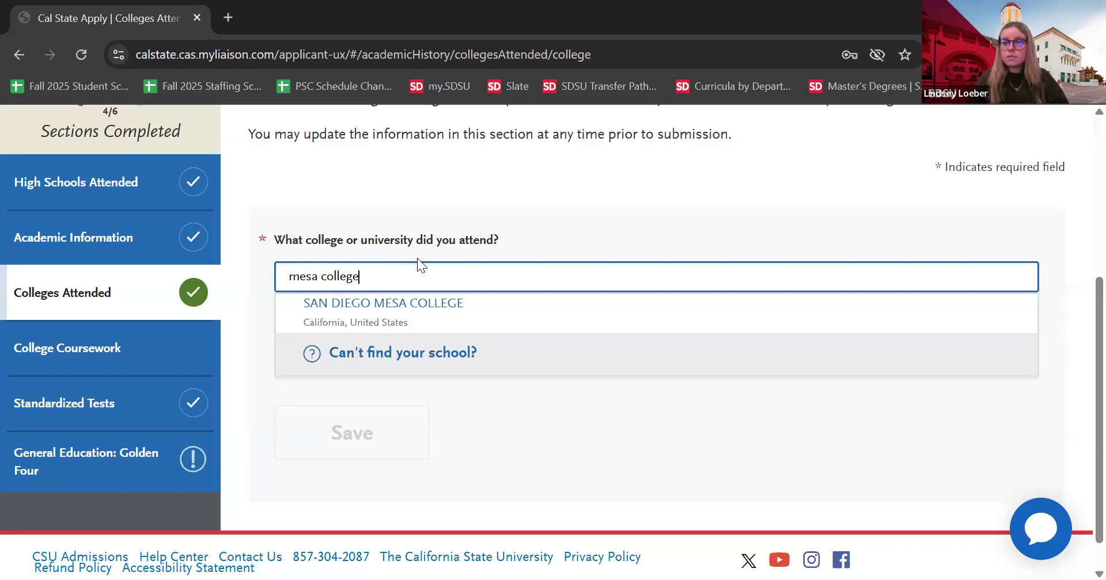
Change the college search text to "mesa communi" to look up the community college of that name.
key("BackSpace")
key("BackSpace")
key("BackSpace")
key("BackSpace")
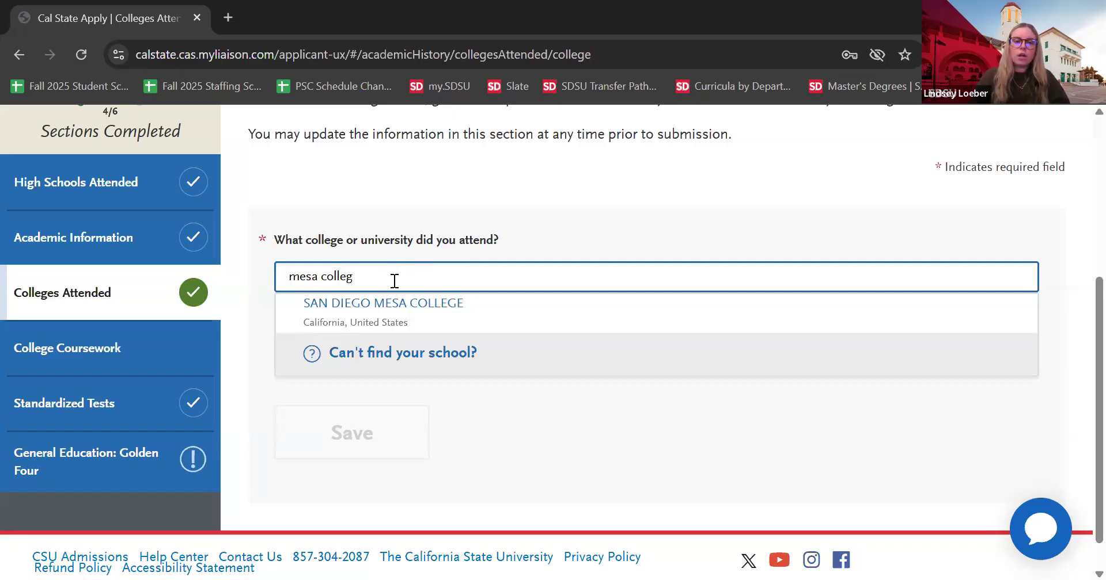
key("BackSpace")
type("mmuni")
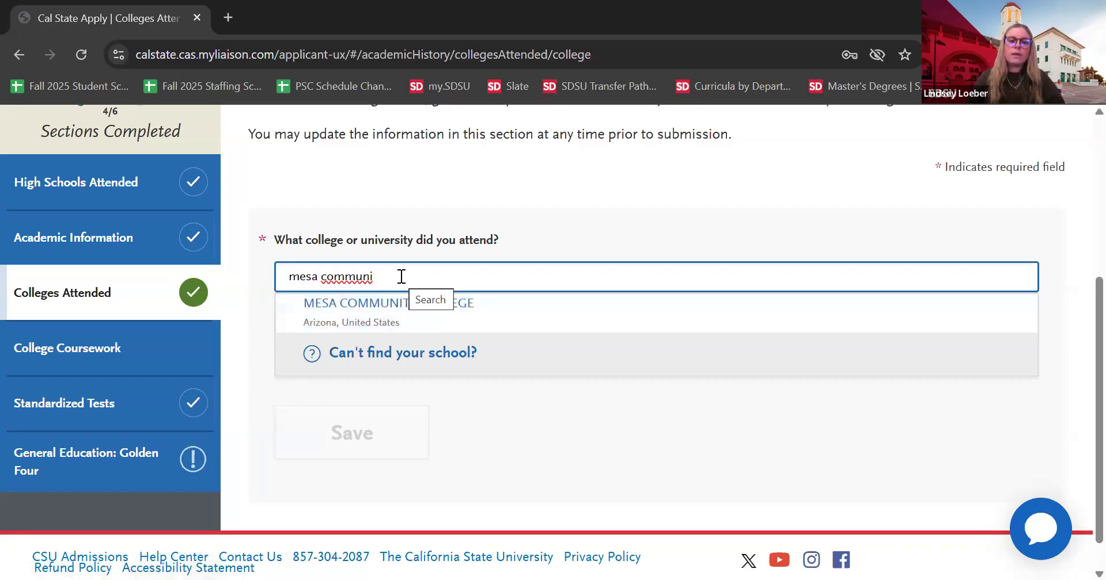
Search for "san diego mesa" instead and choose San Diego Mesa College as the institution attended.
left_click_drag(401, 276, 251, 276)
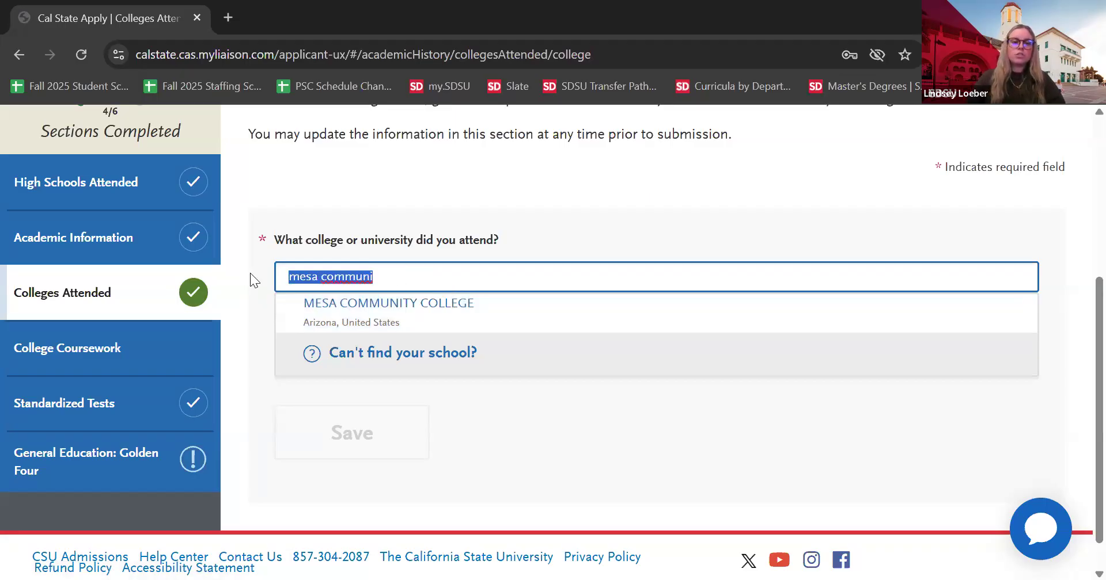
type("san diego ")
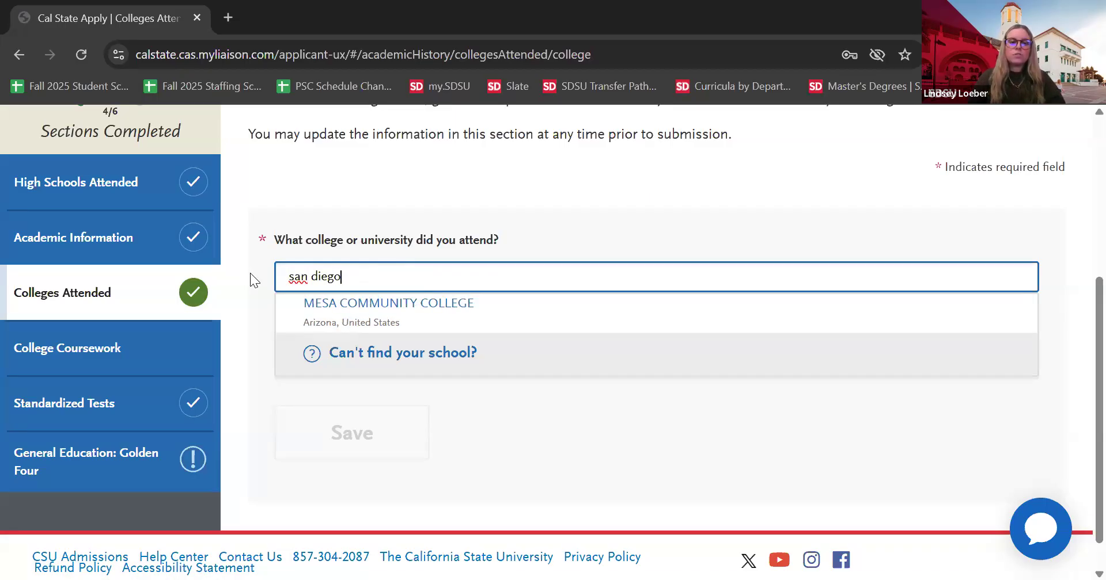
type("mesa")
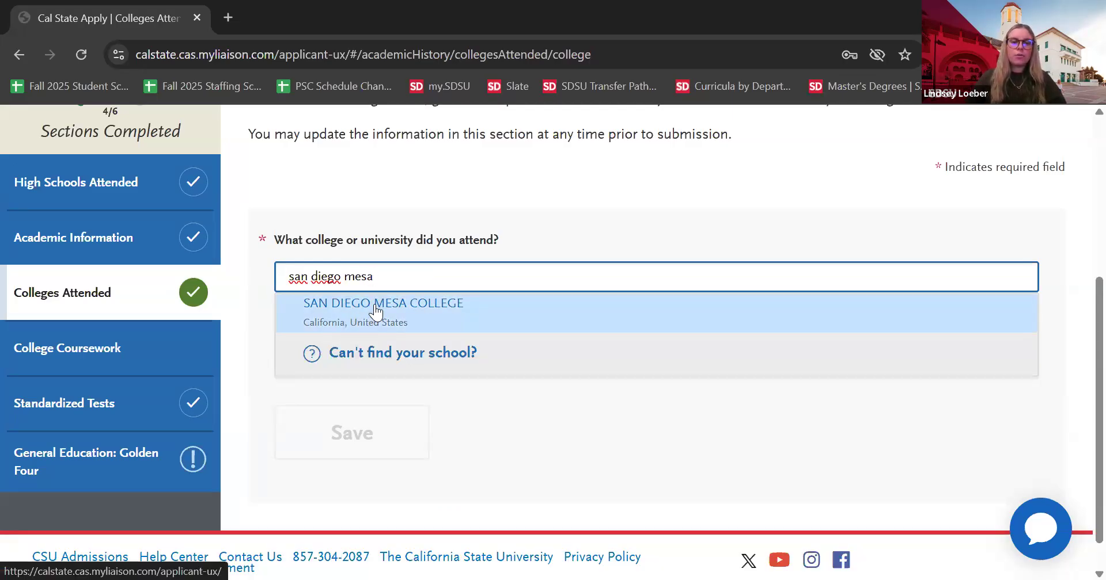
left_click(375, 313)
Answer Yes to obtaining or planning a degree from this college and mark it as Degree In Progress.
scroll(544, 225, "down", 1)
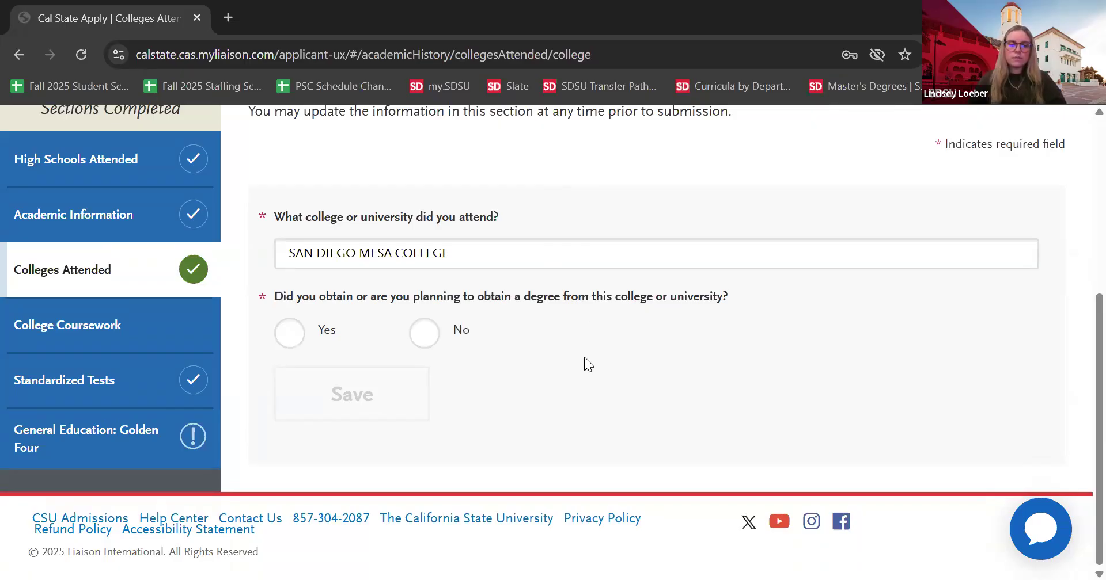
left_click(289, 334)
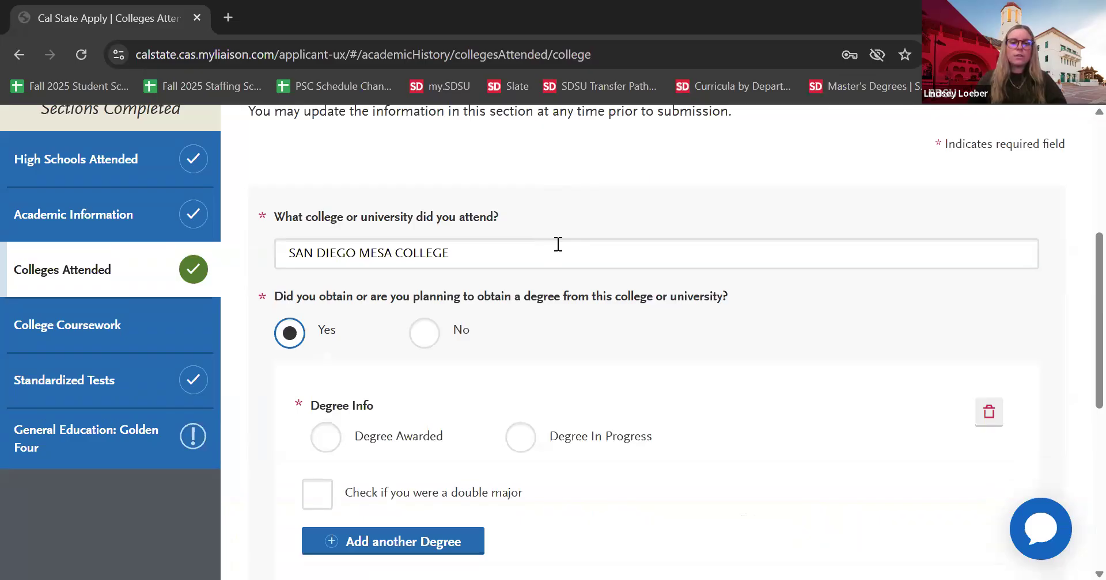
scroll(423, 313, "down", 3)
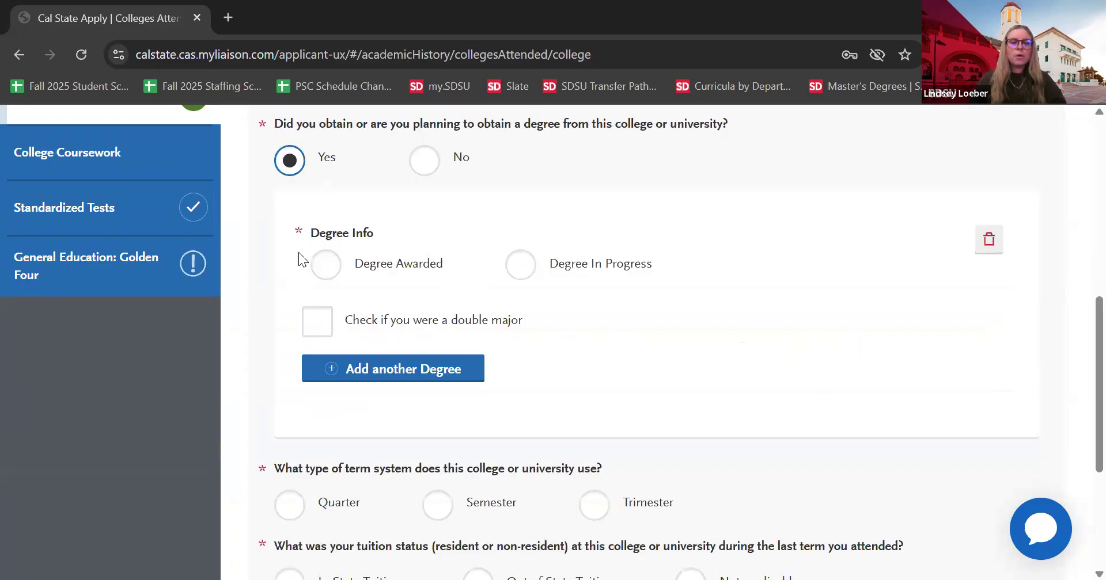
left_click(520, 270)
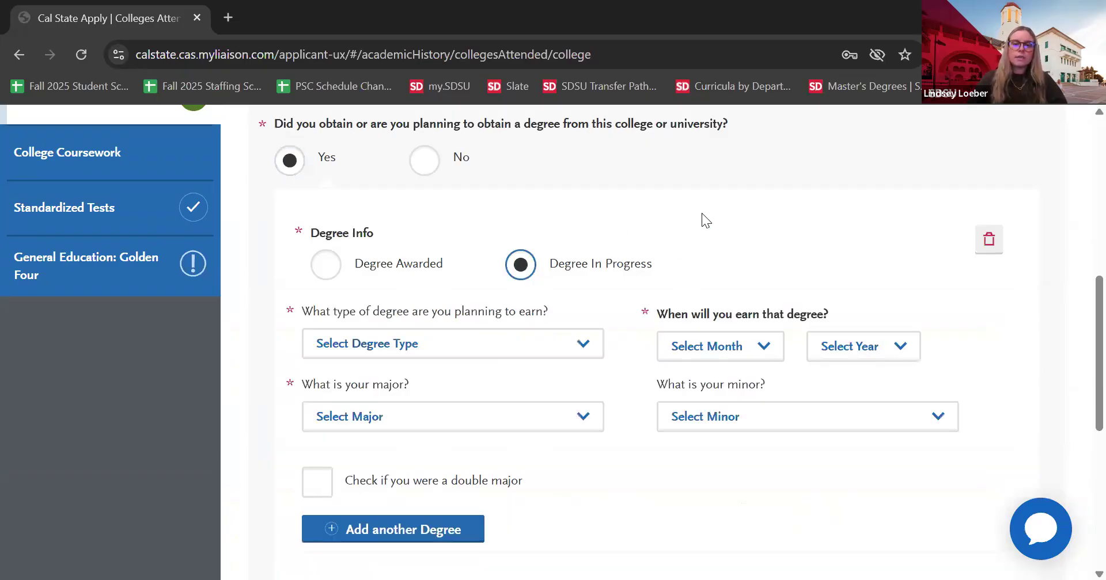
Set the planned degree type to Associate of Science for Transfer.
scroll(430, 348, "down", 1)
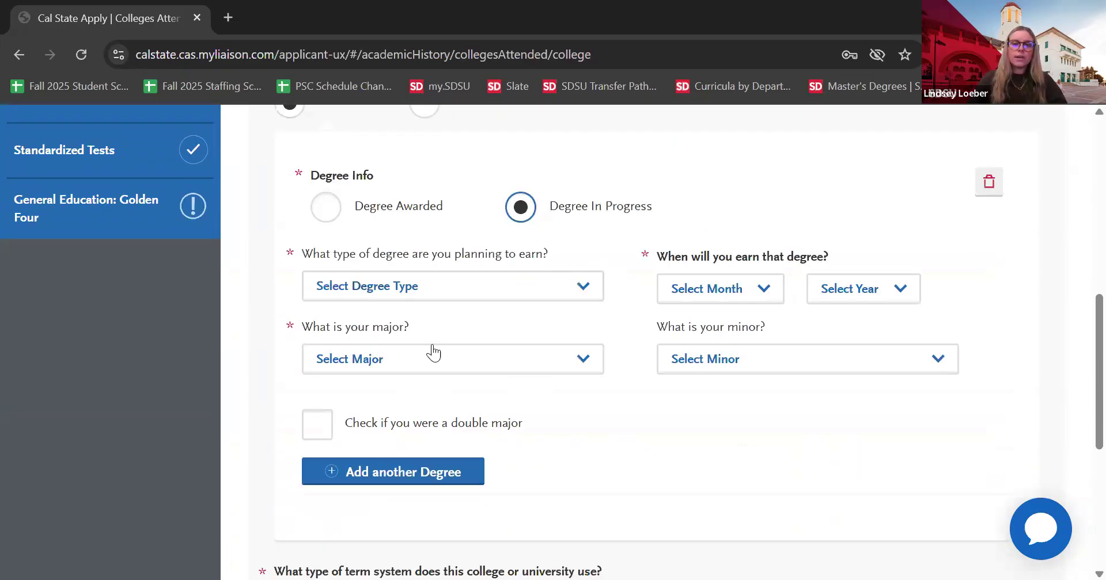
left_click(418, 294)
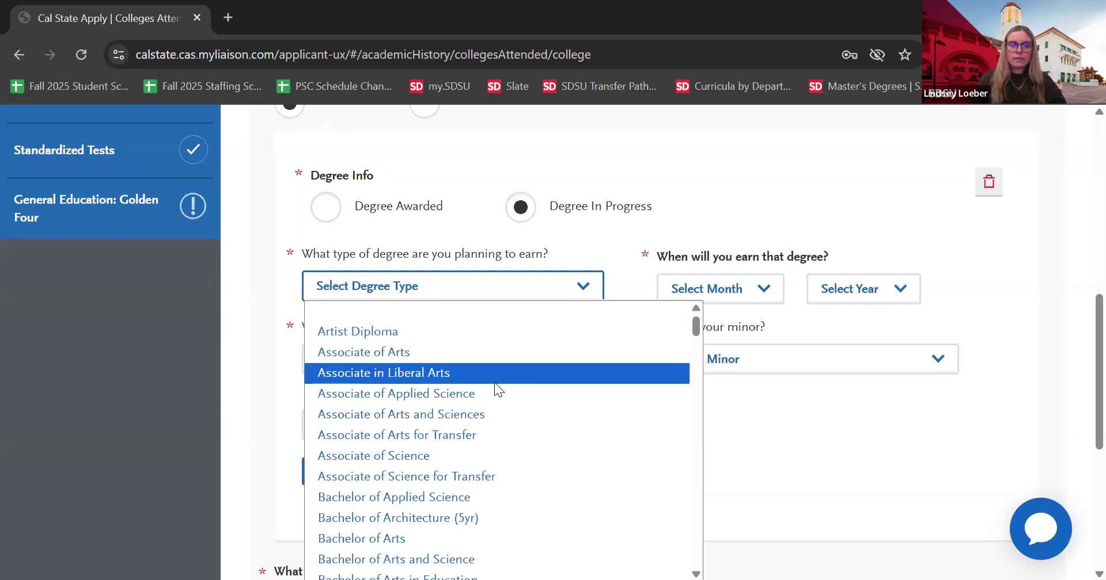
scroll(461, 374, "down", 2)
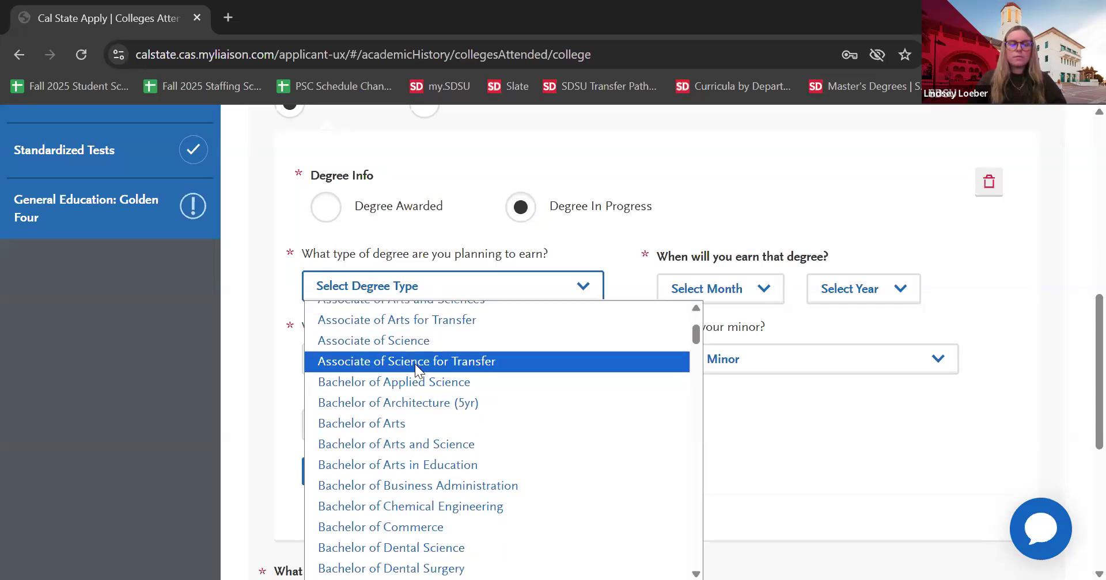
left_click(414, 364)
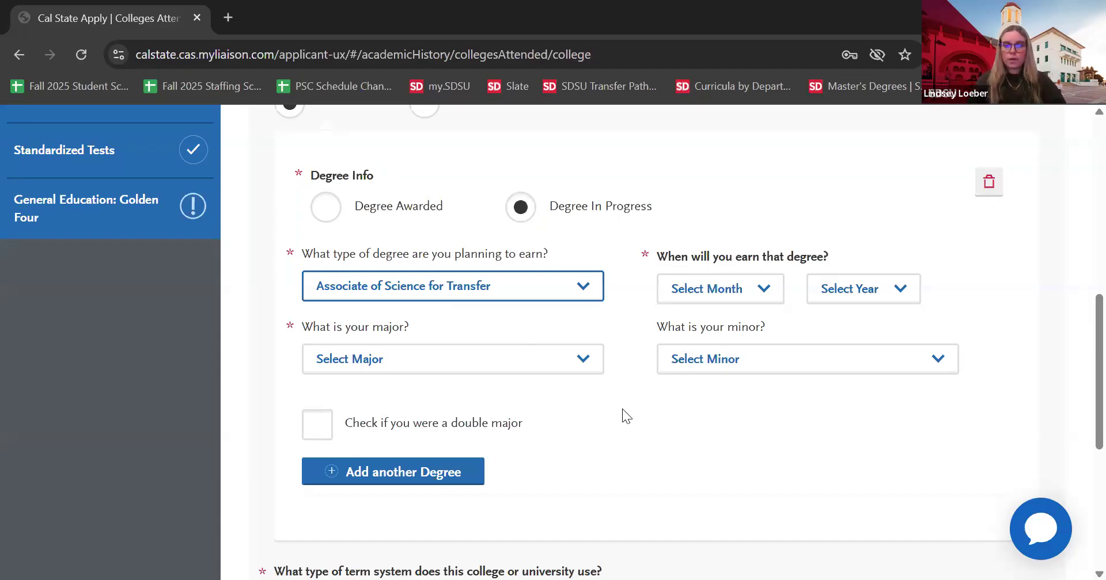
Set the date the degree will be earned to May 2026.
left_click(733, 287)
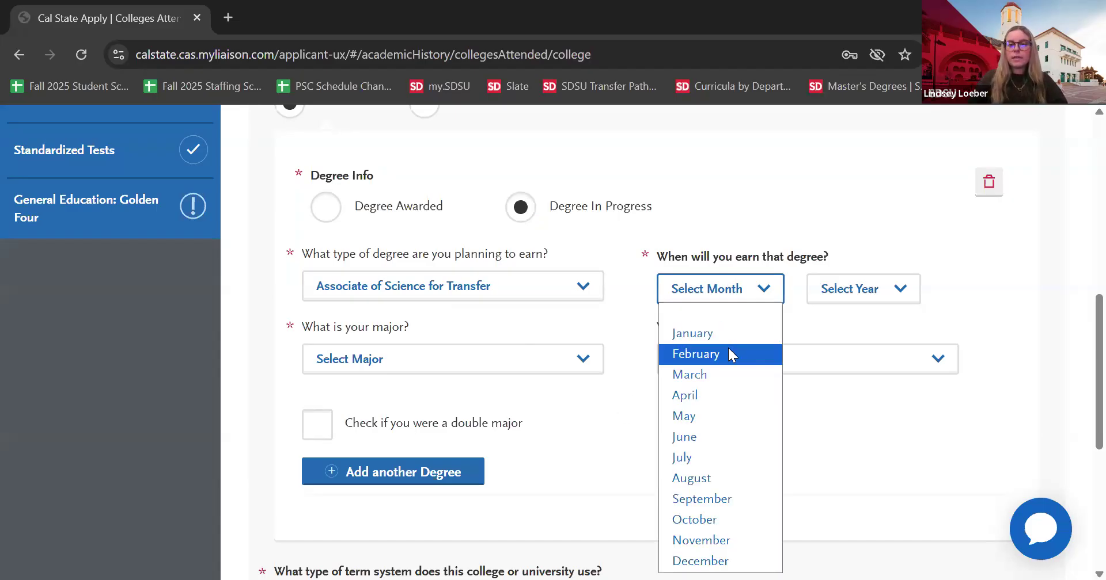
left_click(727, 418)
left_click(846, 290)
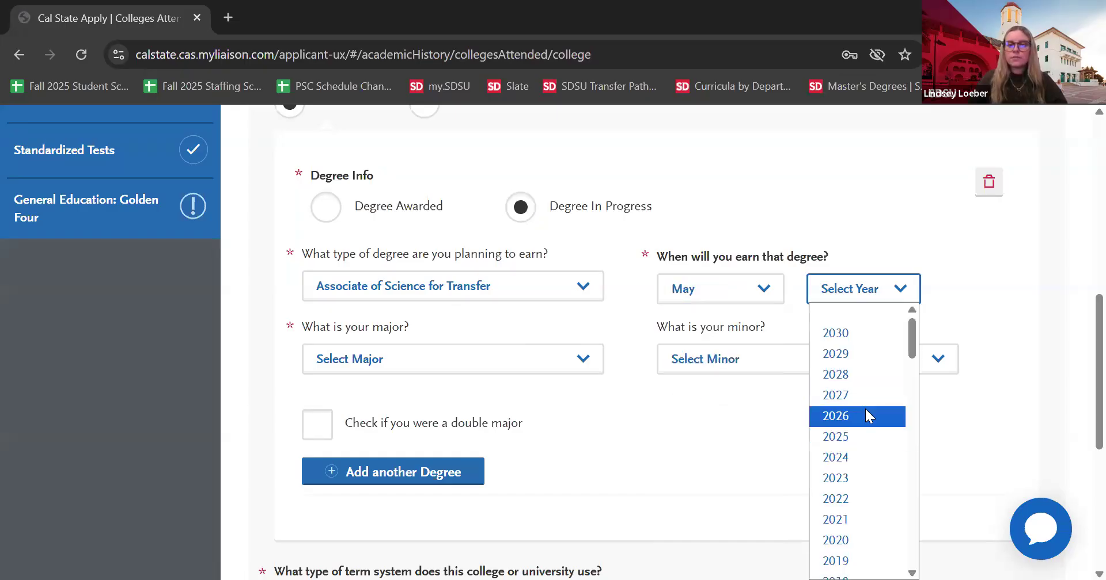
left_click(865, 411)
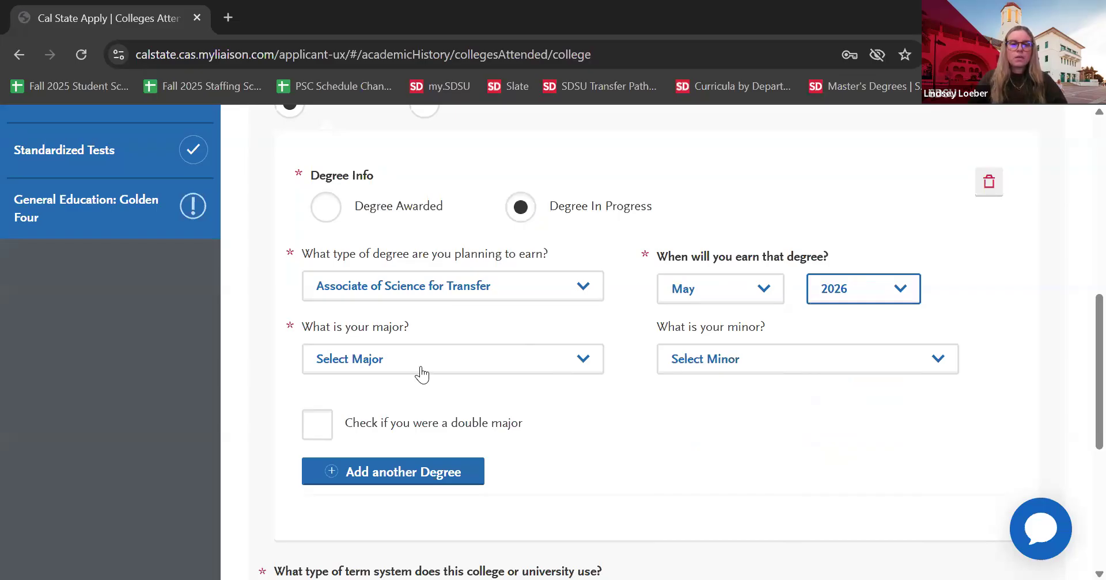
Choose Business Administration as the major for this degree.
left_click(421, 374)
scroll(475, 196, "down", 4)
scroll(475, 185, "down", 3)
key("b")
key("u")
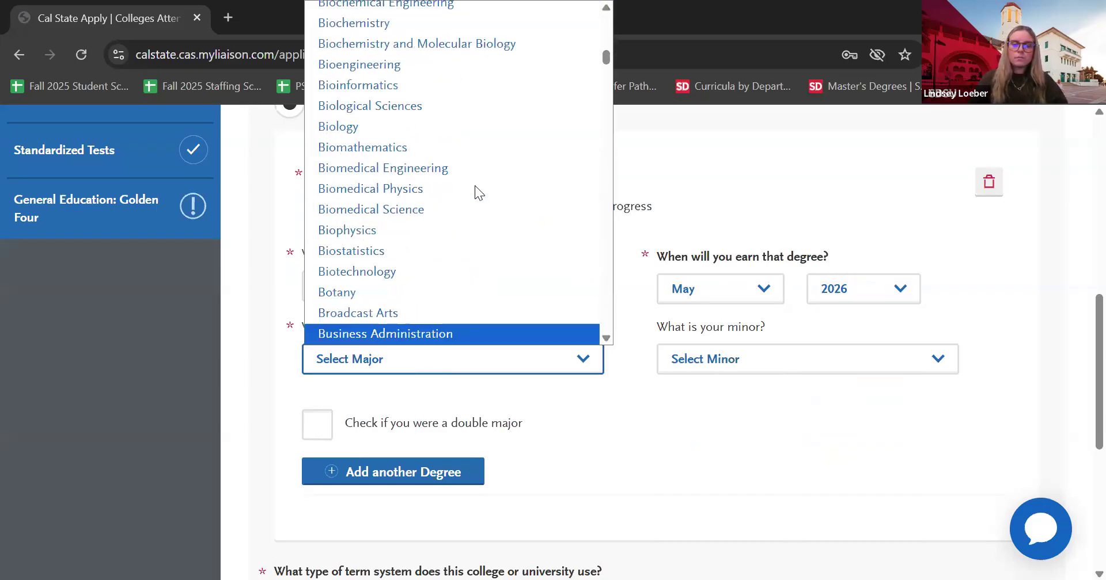
key("Return")
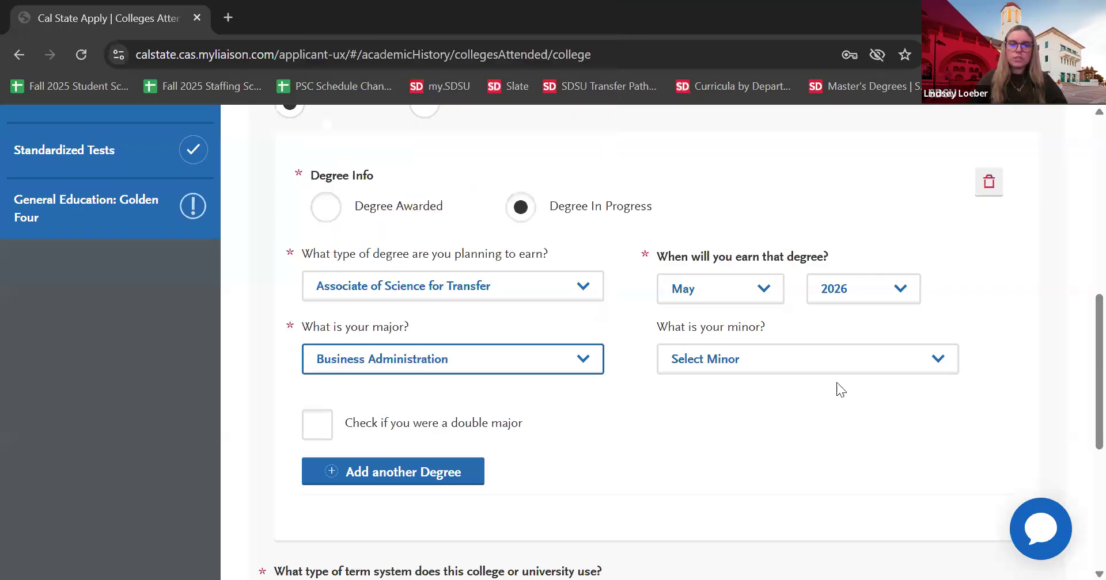
Set the minor for the Business Administration degree to None.
left_click(806, 362)
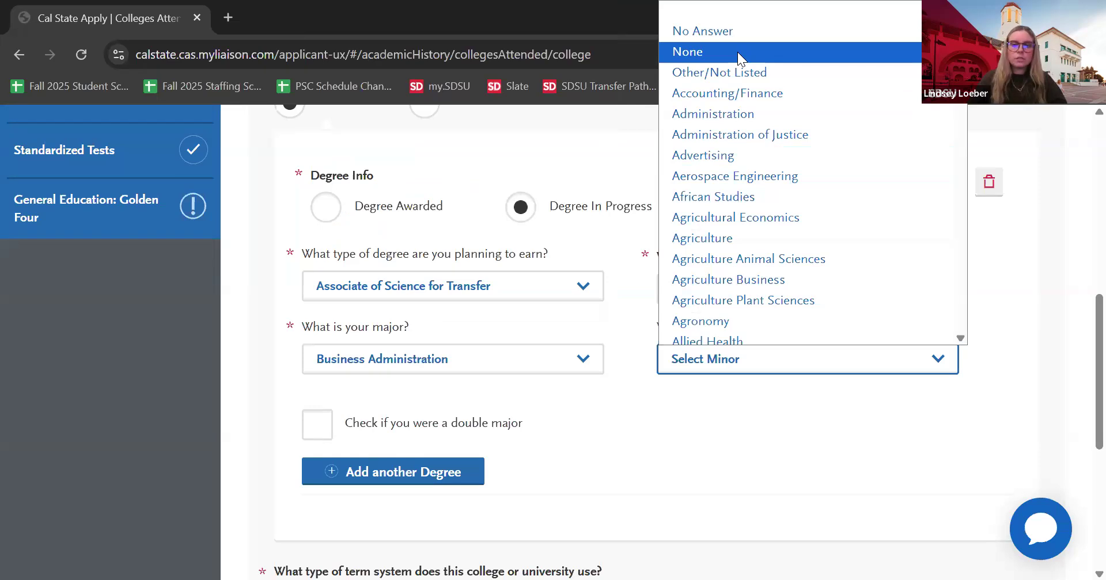
left_click(737, 52)
Select Semester as the college's term system and In-State Tuition as the tuition status for the last term attended.
scroll(553, 367, "down", 1)
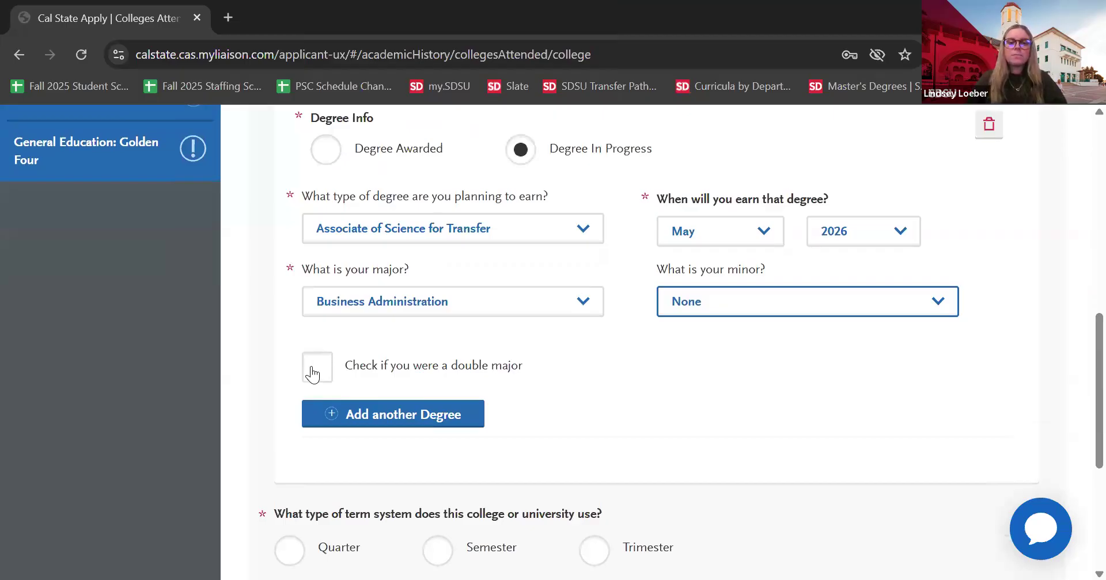
scroll(711, 276, "up", 1)
scroll(359, 455, "down", 2)
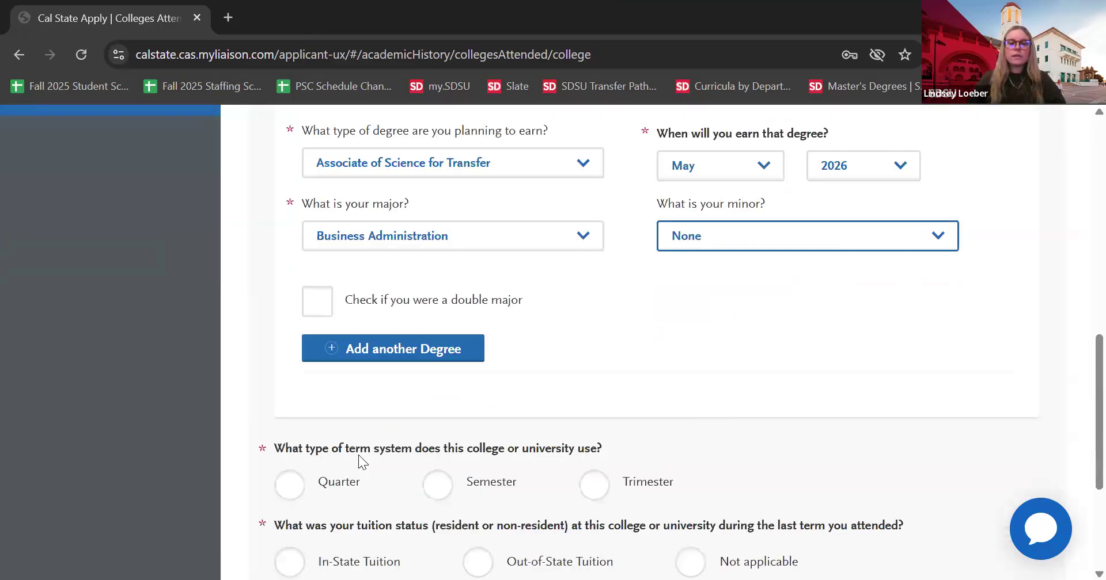
left_click(437, 484)
scroll(359, 456, "down", 3)
left_click(290, 398)
Set the first semester attended to Spring, January 2021.
scroll(481, 420, "down", 4)
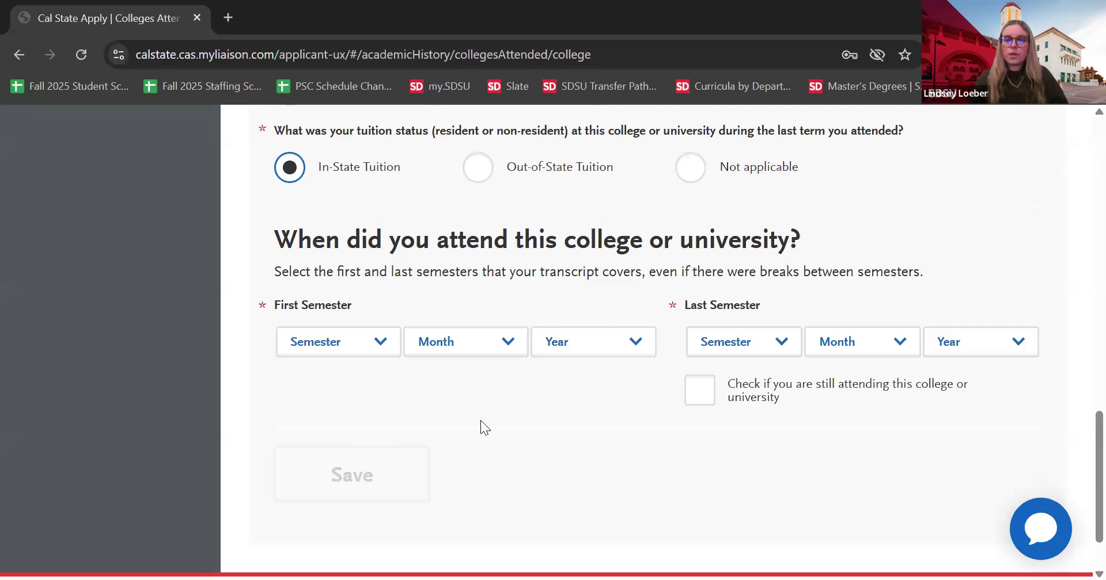
left_click(336, 347)
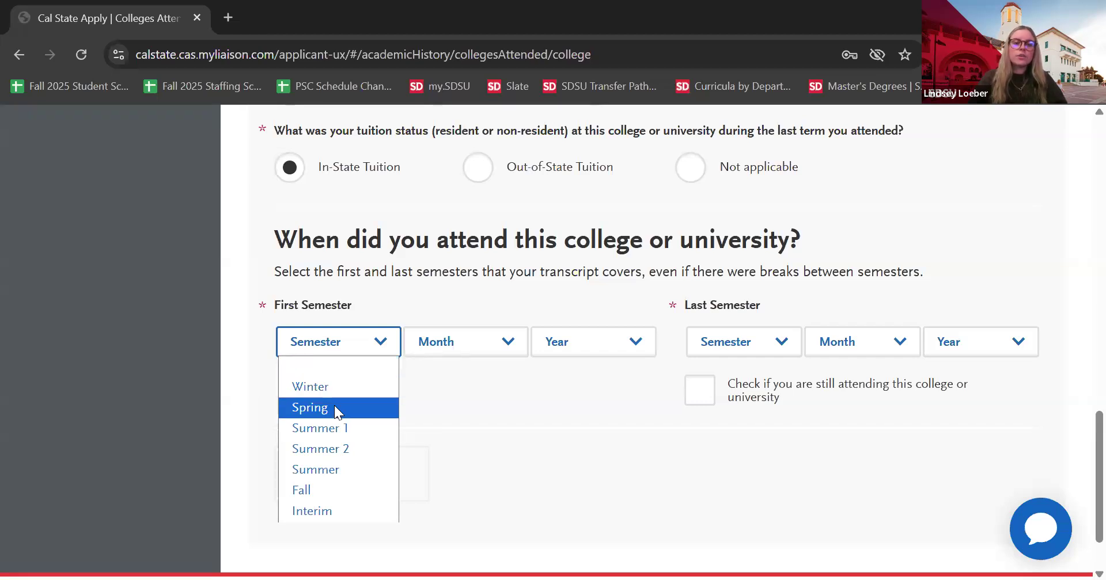
left_click(334, 406)
left_click(443, 346)
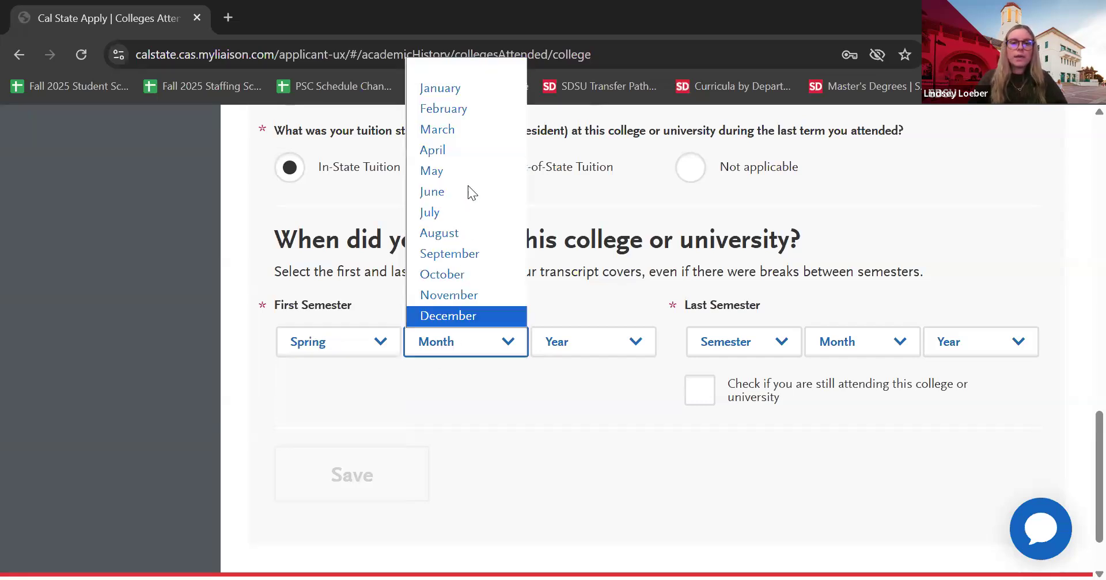
left_click(567, 347)
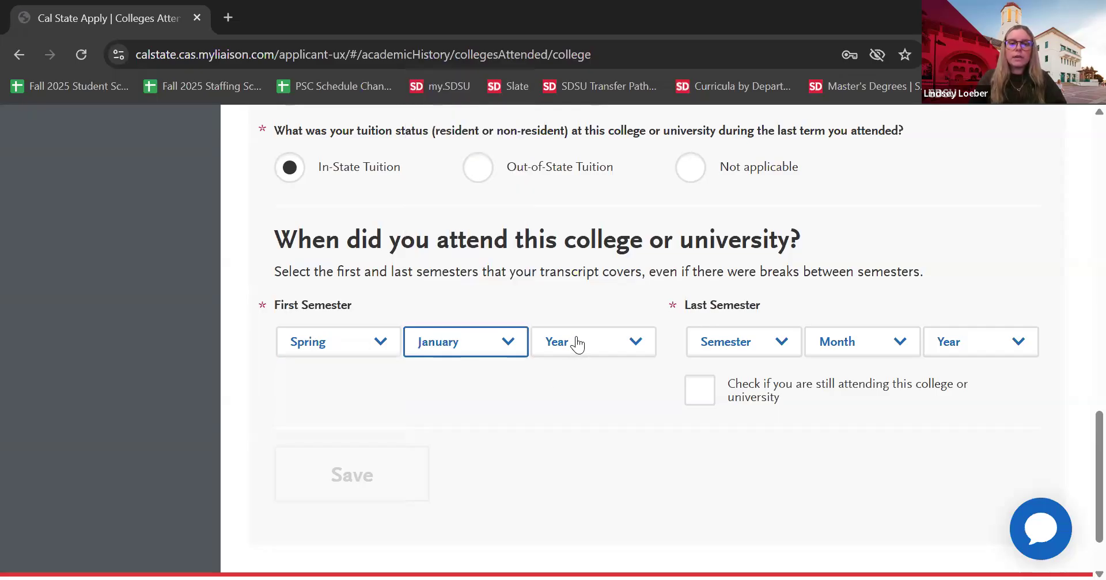
left_click(562, 348)
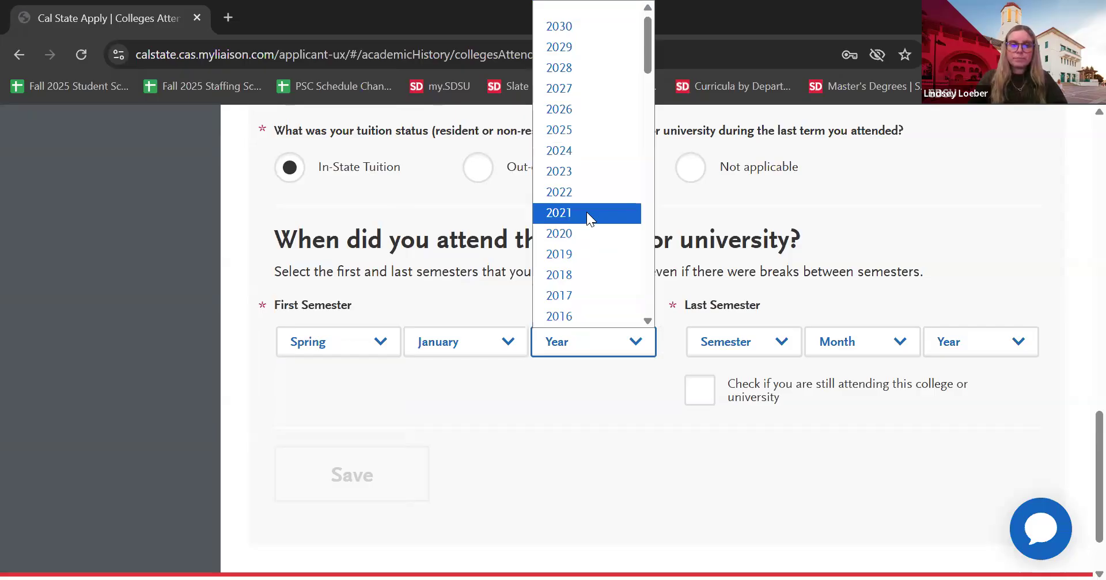
key("Return")
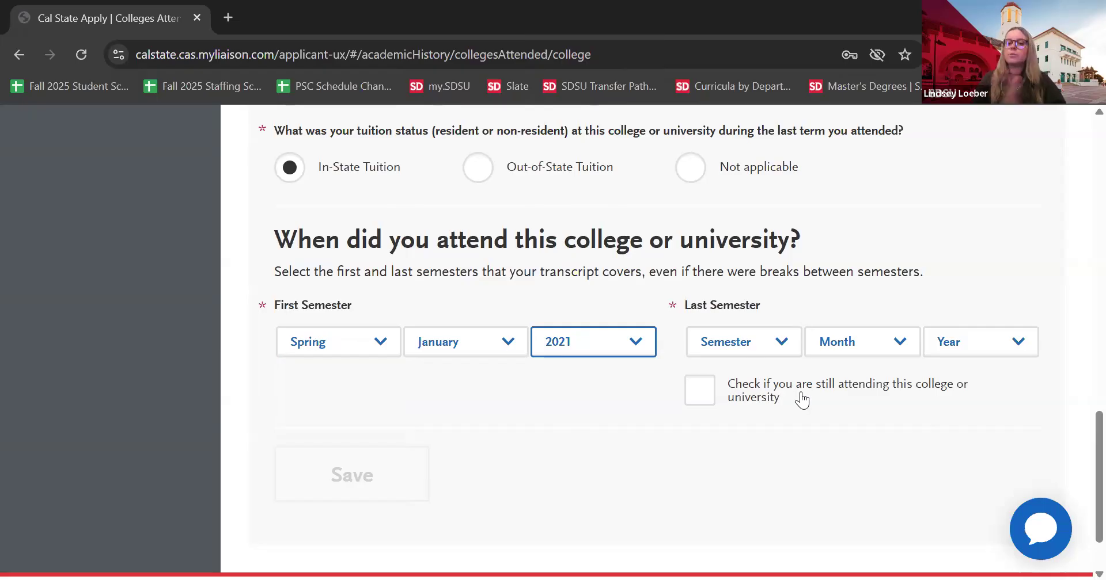
Mark this college as still being attended instead of giving a last semester, and save the college entry.
left_click(718, 343)
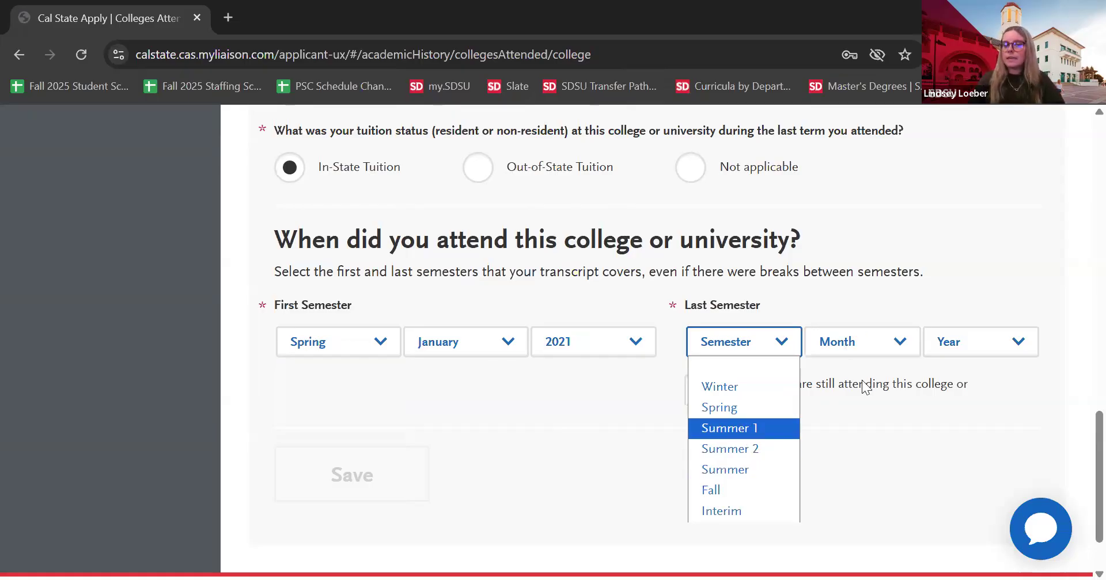
key("Return")
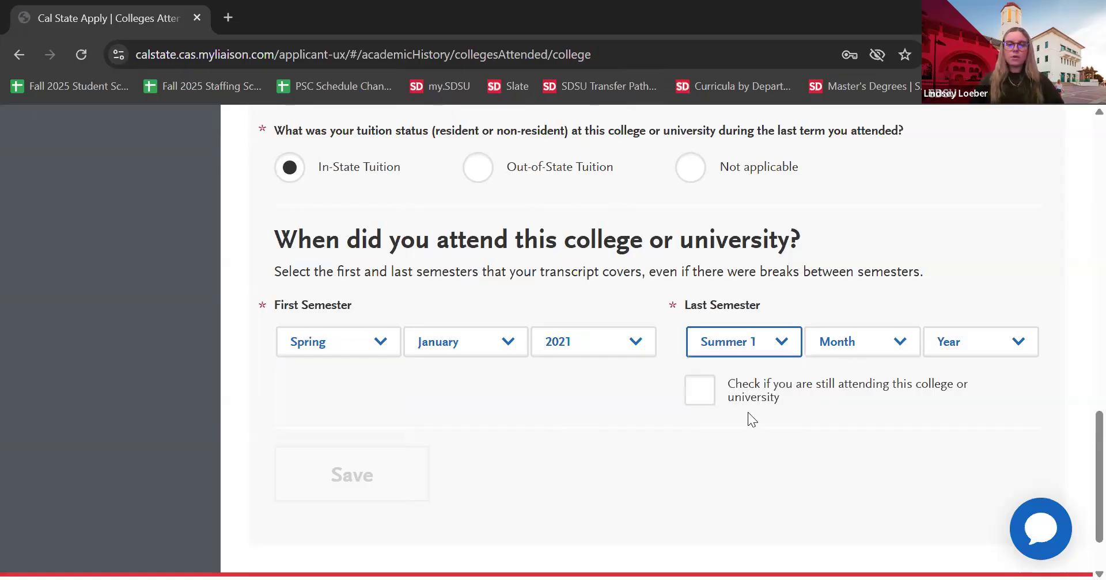
left_click(700, 399)
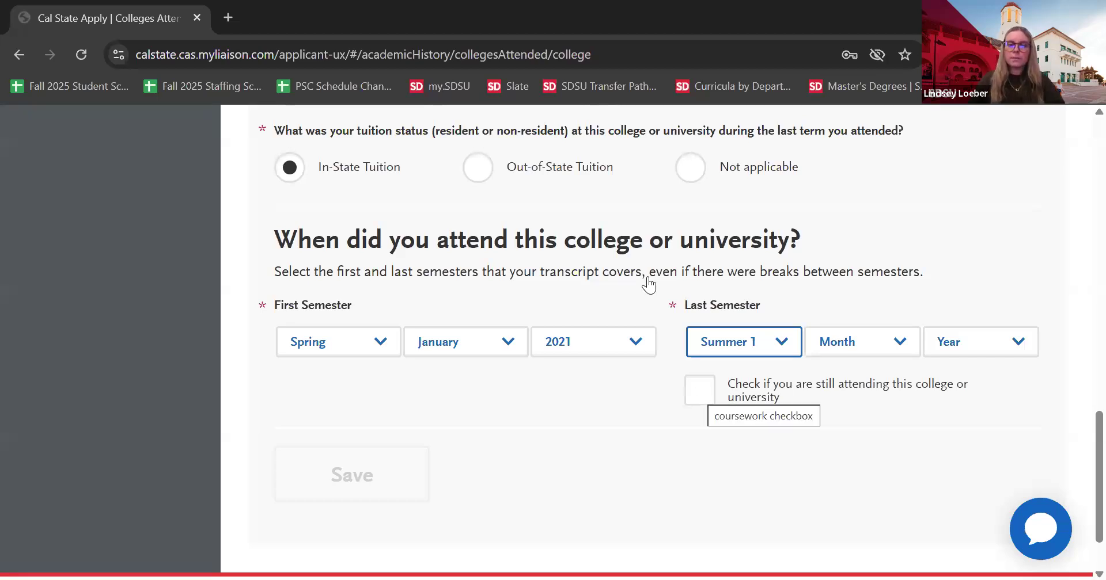
scroll(149, 442, "down", 1)
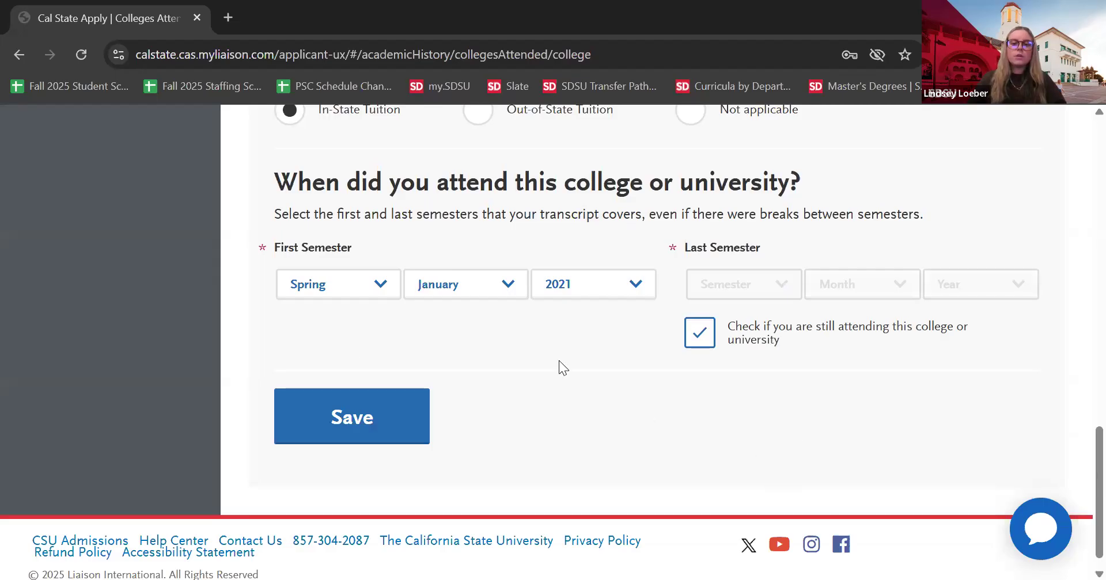
left_click(349, 427)
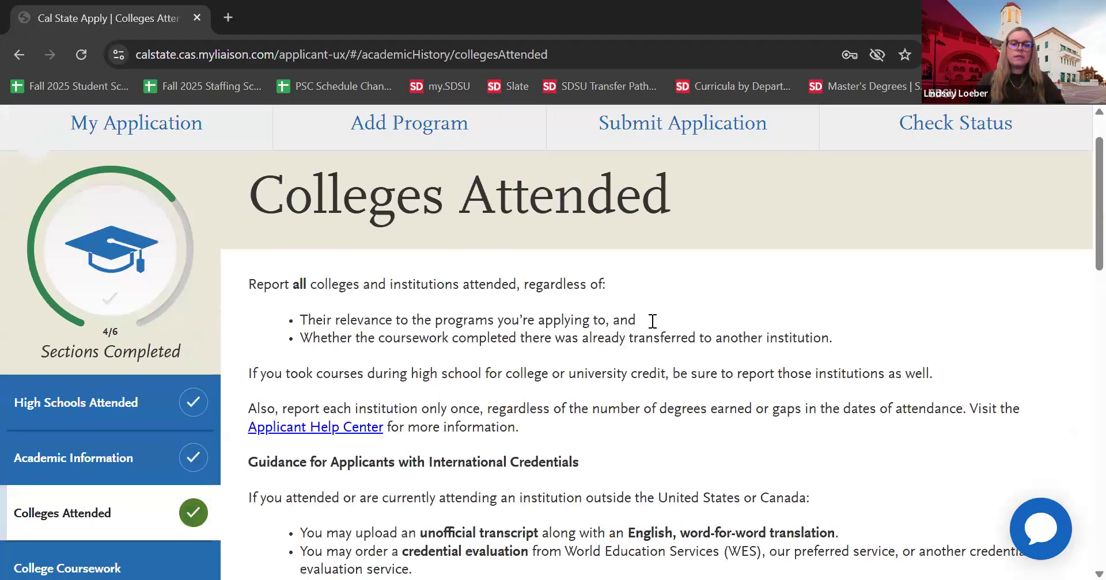
Check the San Diego Mesa College entry among the attended colleges and review the instructions on reporting colleges and international credentials.
scroll(652, 322, "down", 10)
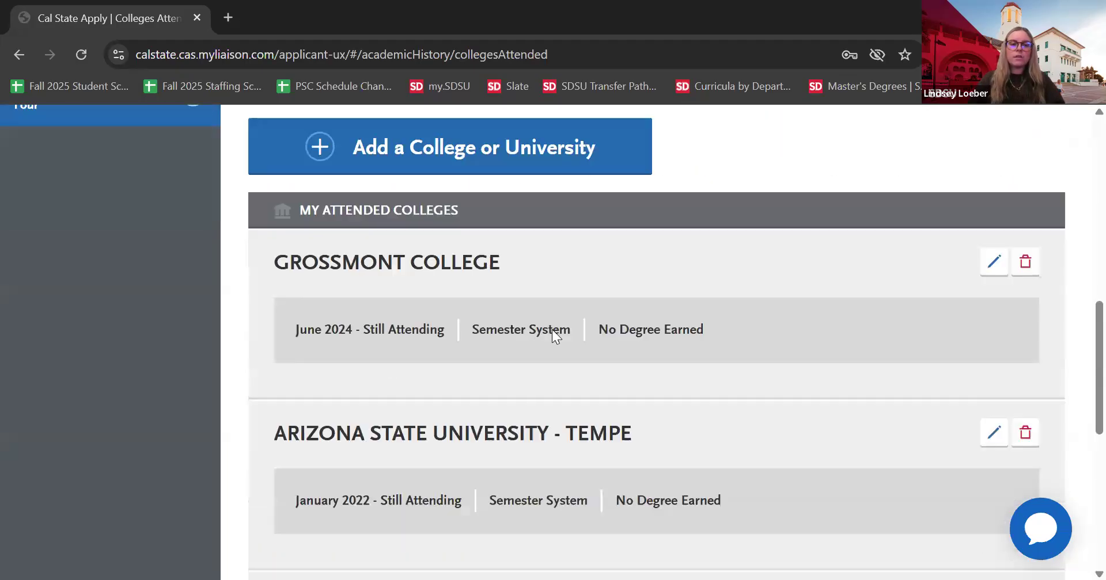
scroll(553, 330, "down", 7)
left_click_drag(275, 329, 542, 334)
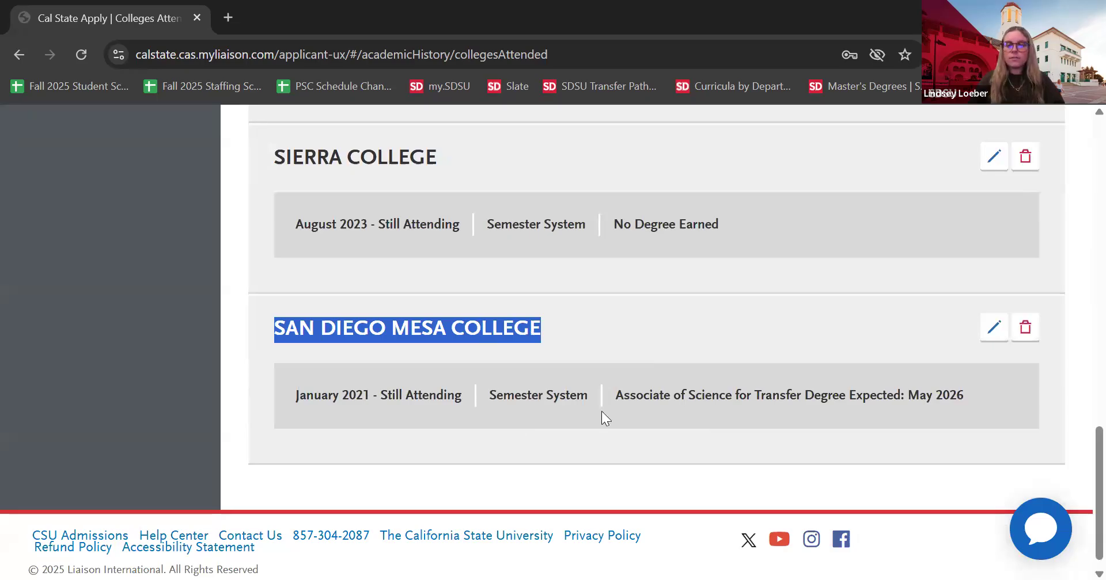
left_click(290, 399)
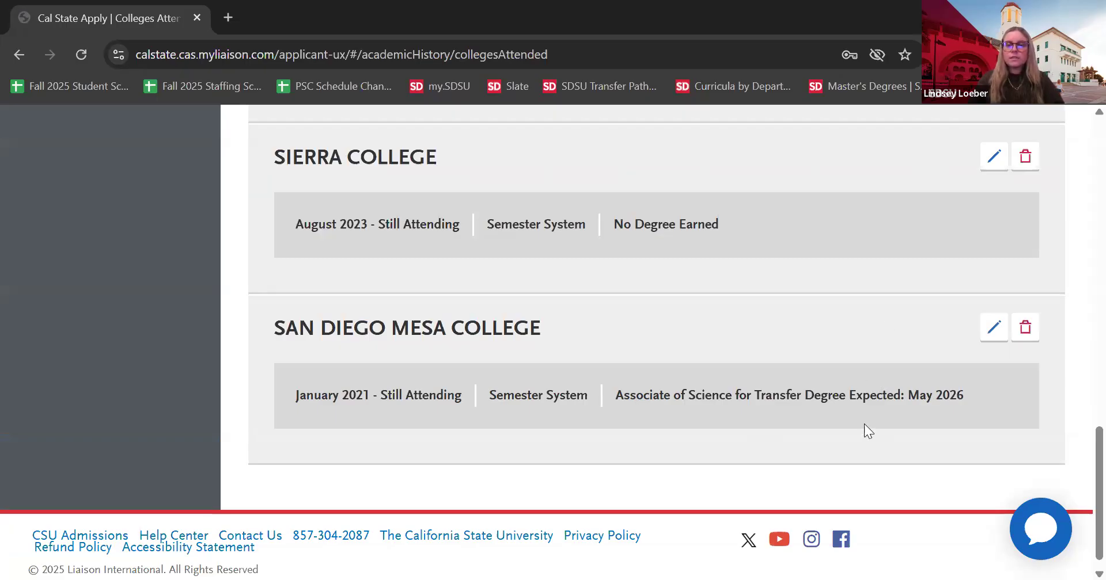
scroll(819, 340, "up", 2)
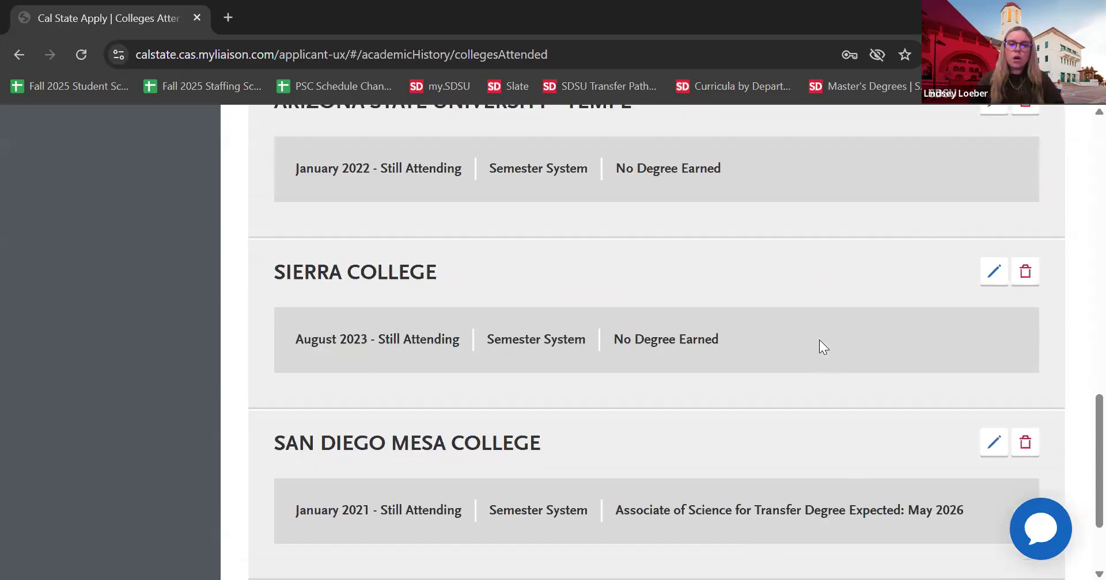
scroll(819, 339, "up", 9)
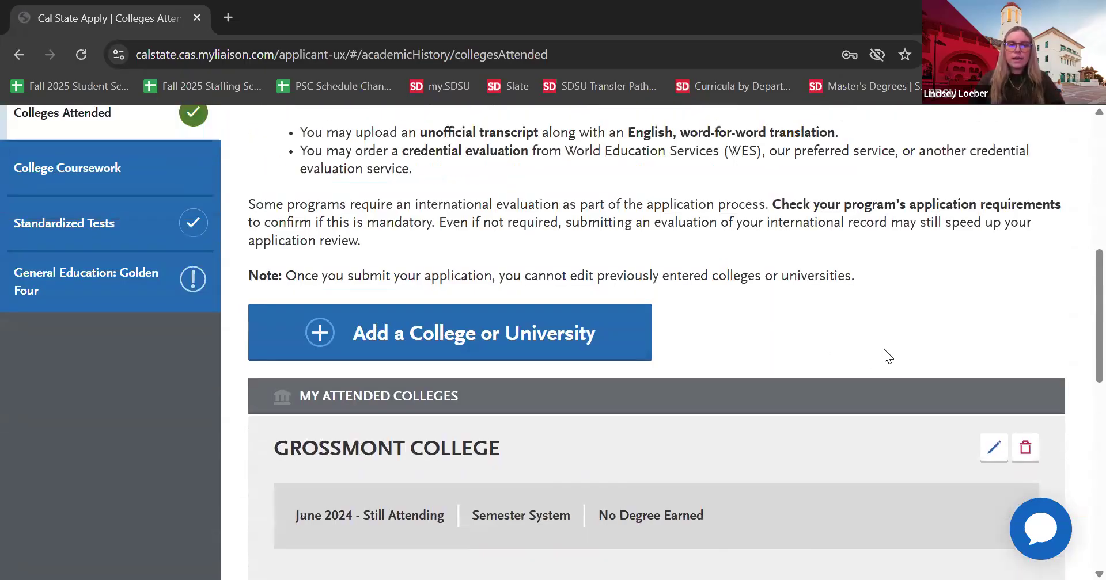
scroll(883, 349, "up", 5)
left_click_drag(248, 179, 847, 349)
left_click(795, 334)
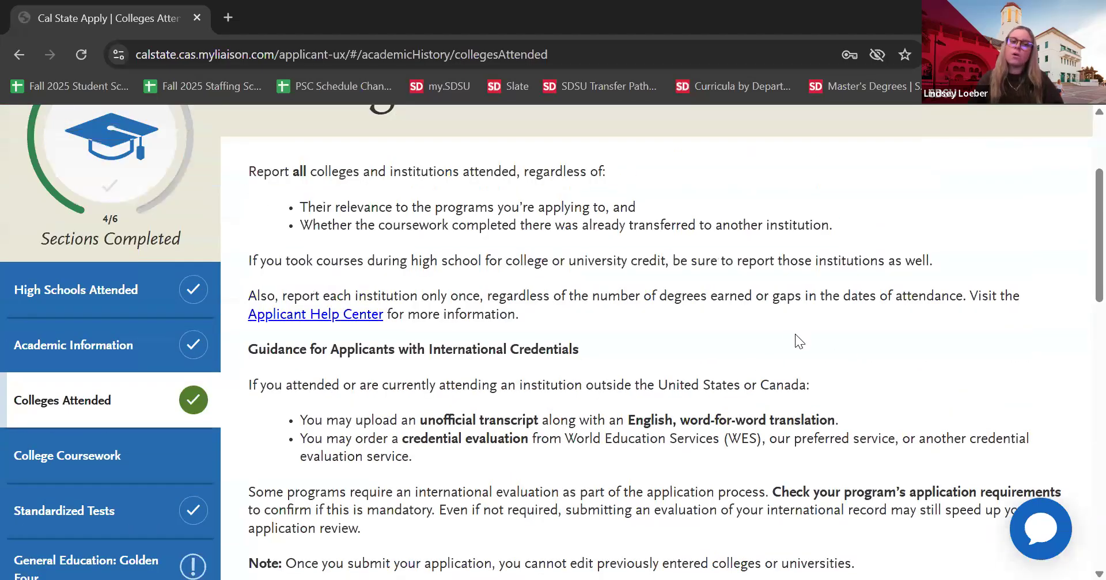
scroll(665, 284, "down", 2)
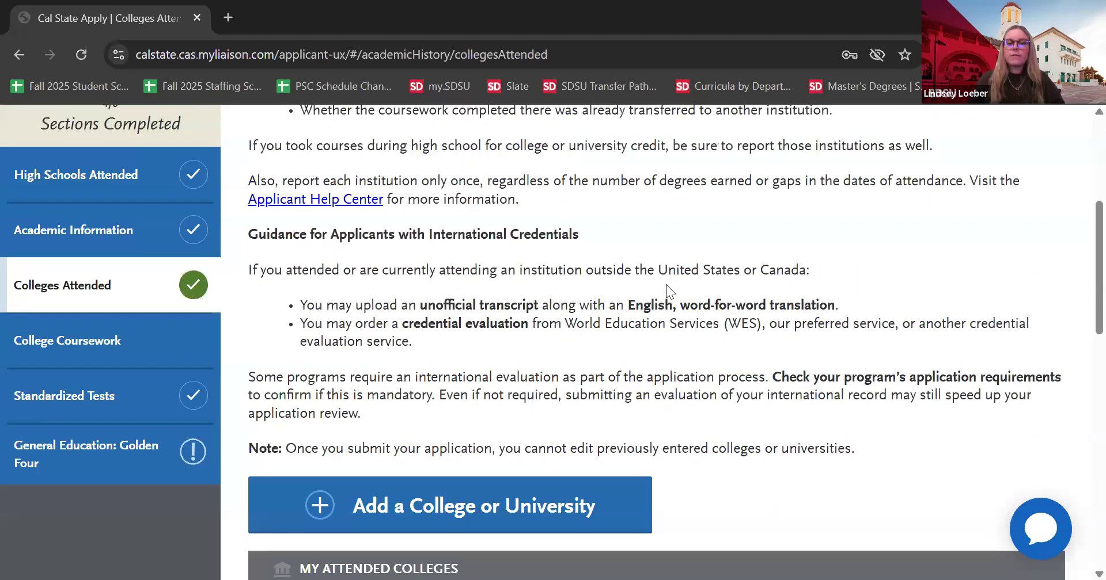
scroll(665, 285, "down", 1)
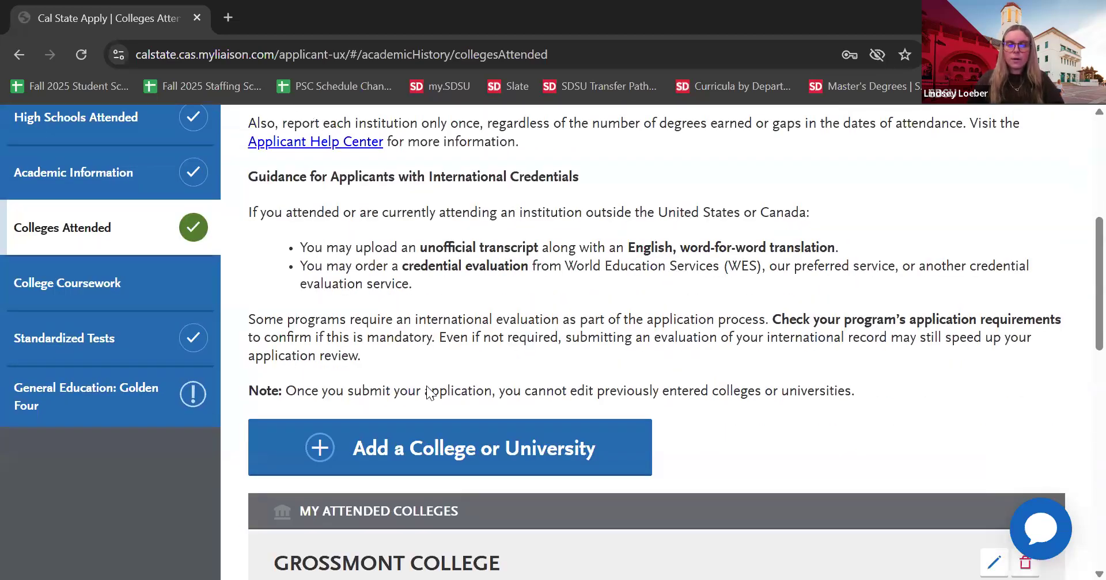